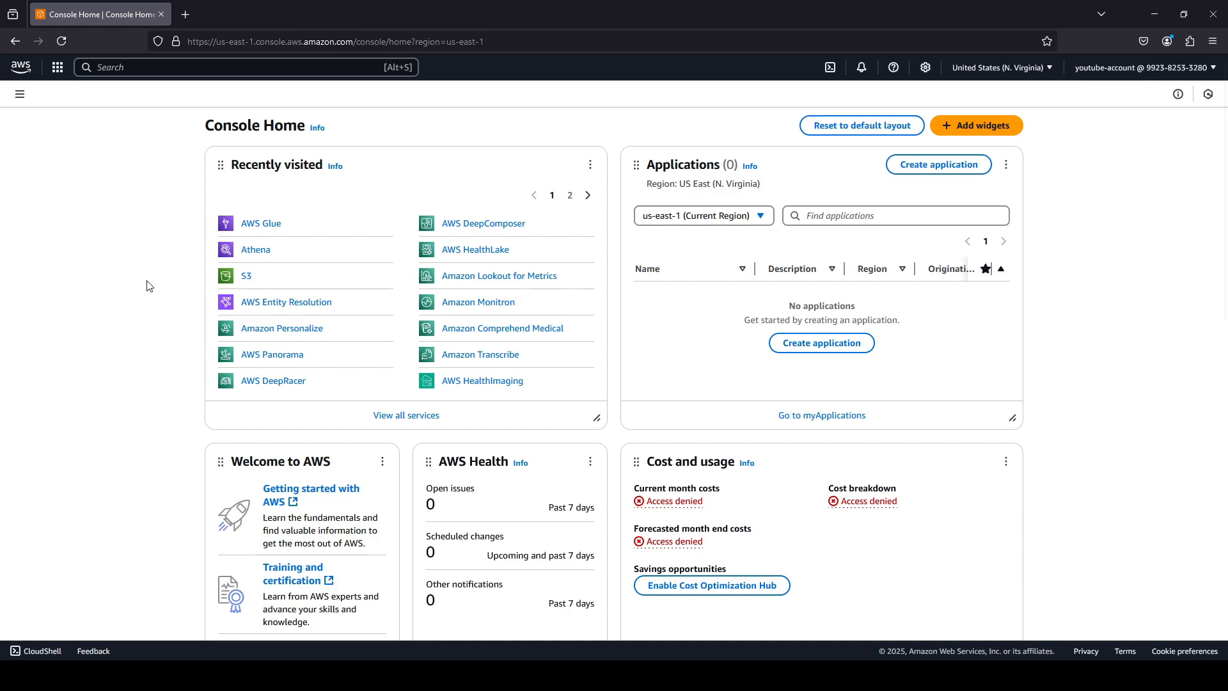
- Create a general purpose S3 bucket named my-test-bucket-athena-12345 with the default settings
left_click(245, 279)
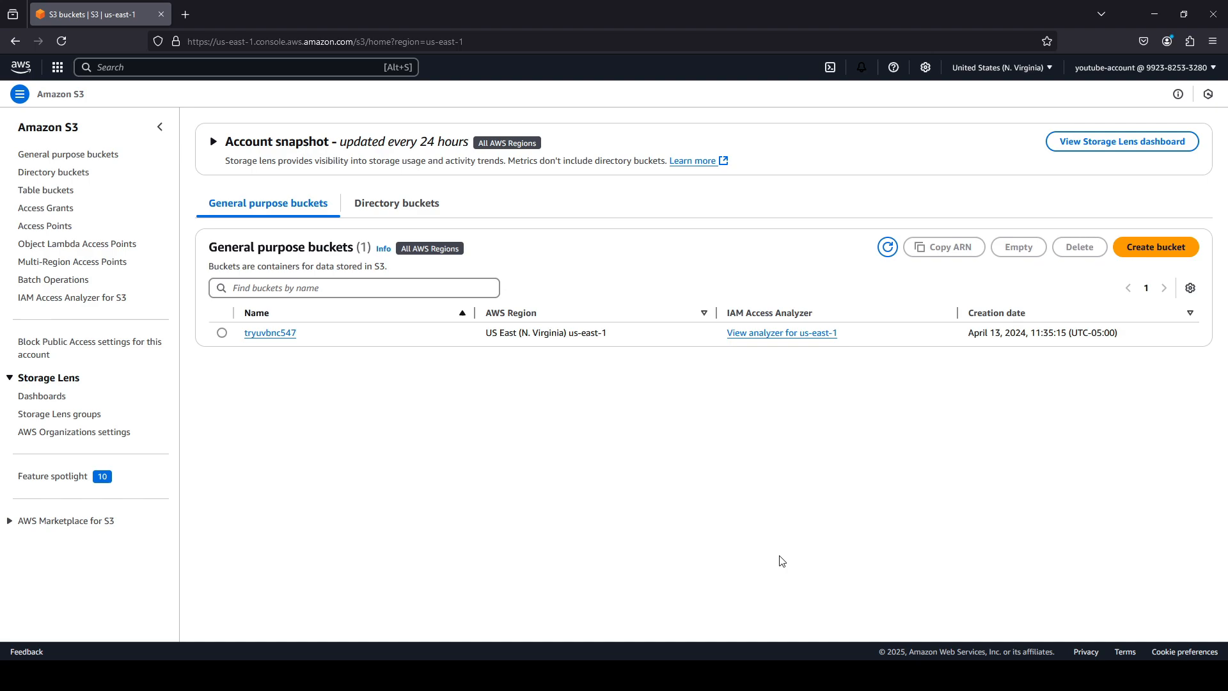
left_click(1154, 248)
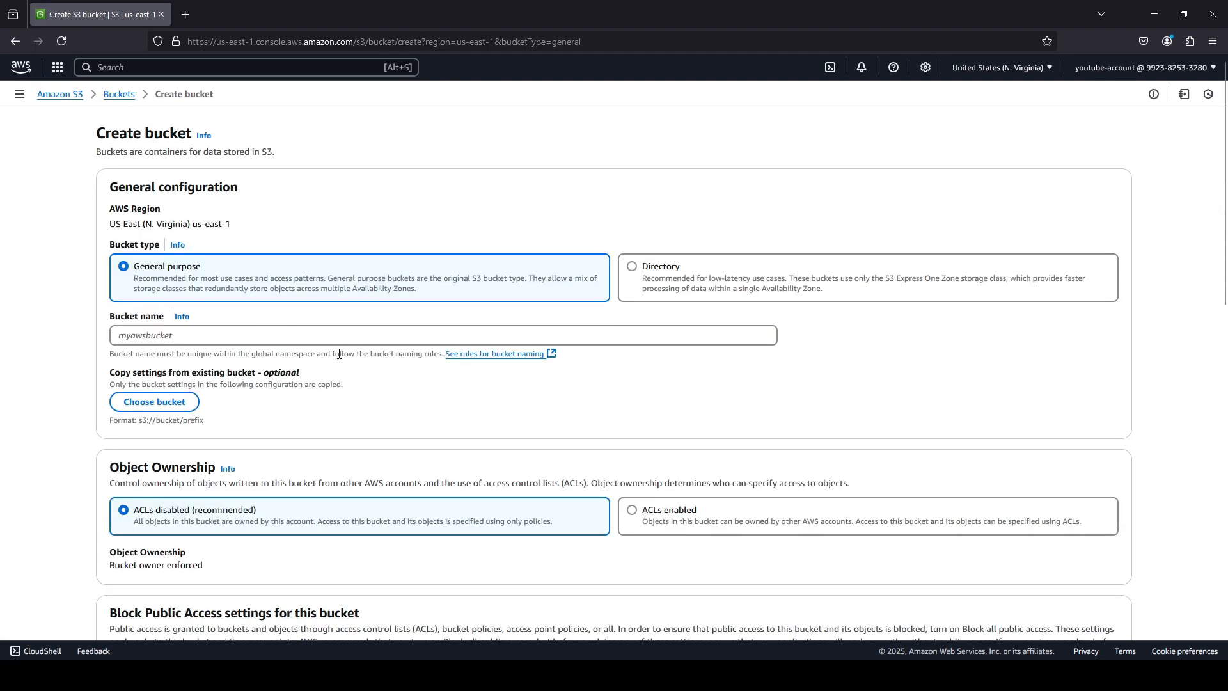
left_click(270, 342)
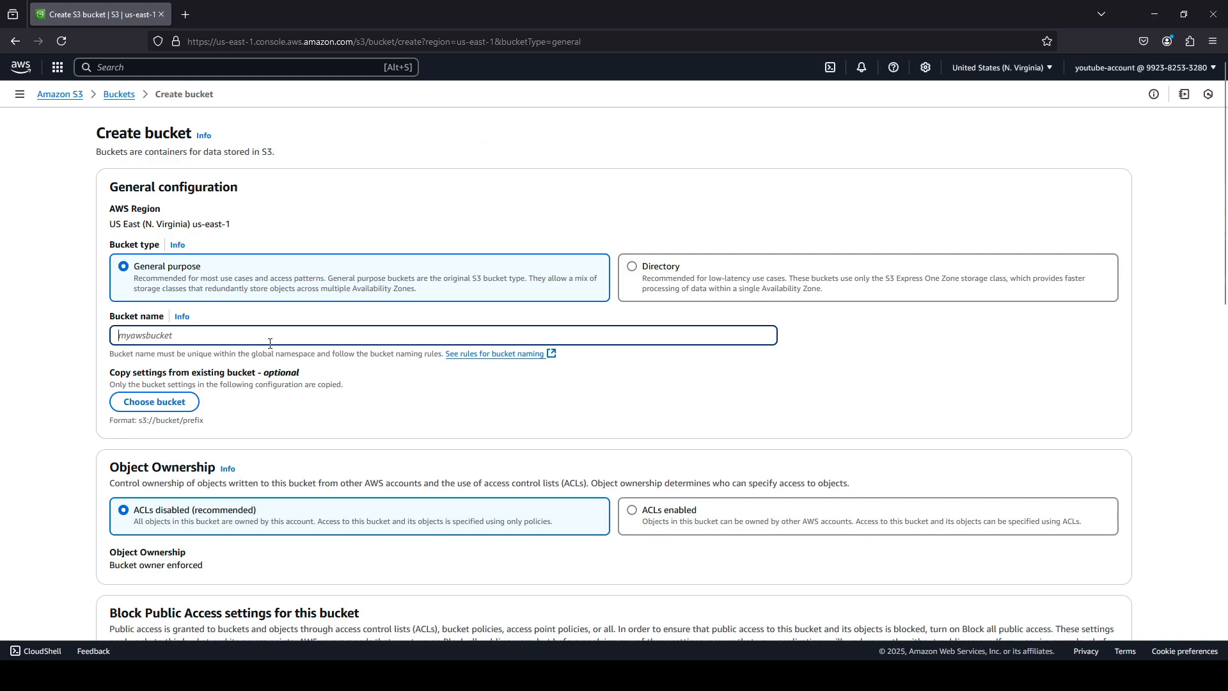
type("my-test-bucket-athen")
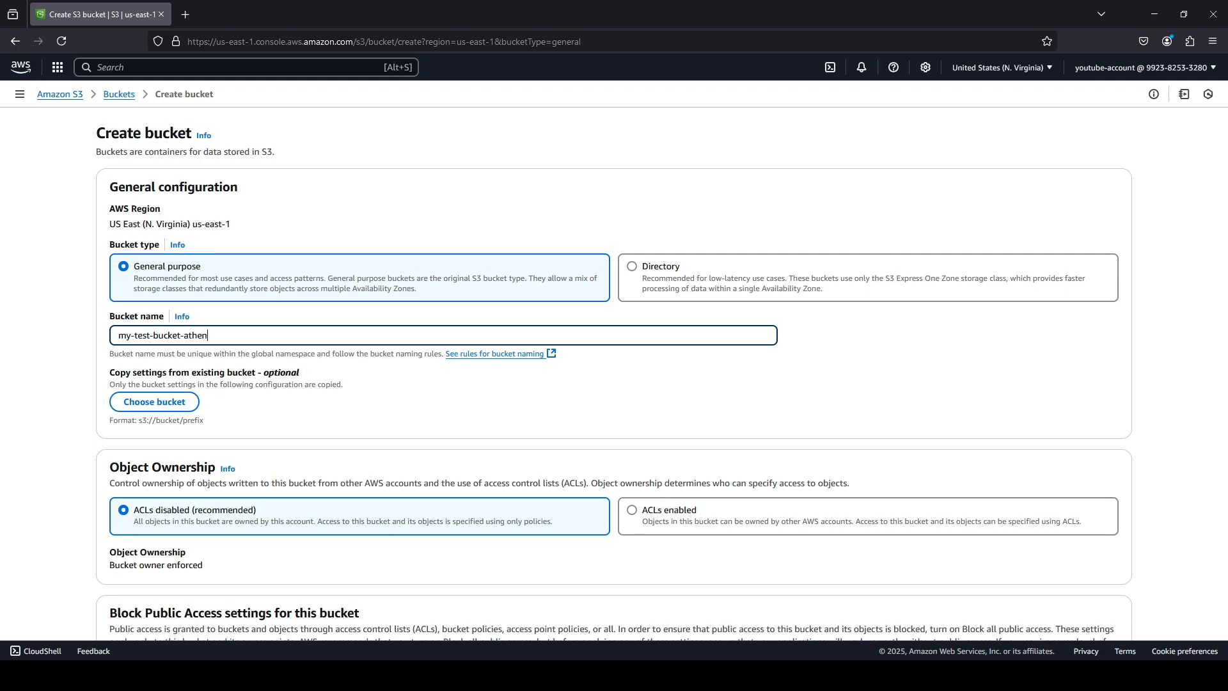
type("a-12345")
scroll(67, 375, "down", 3)
scroll(70, 349, "down", 1)
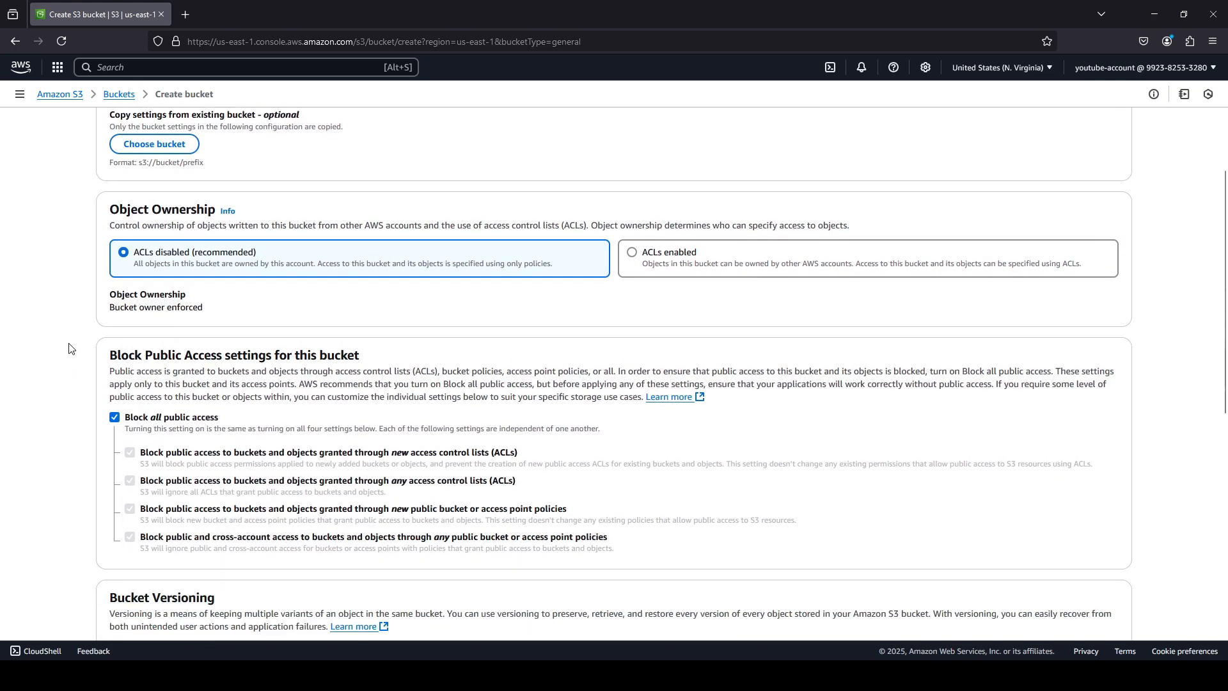
scroll(71, 349, "down", 8)
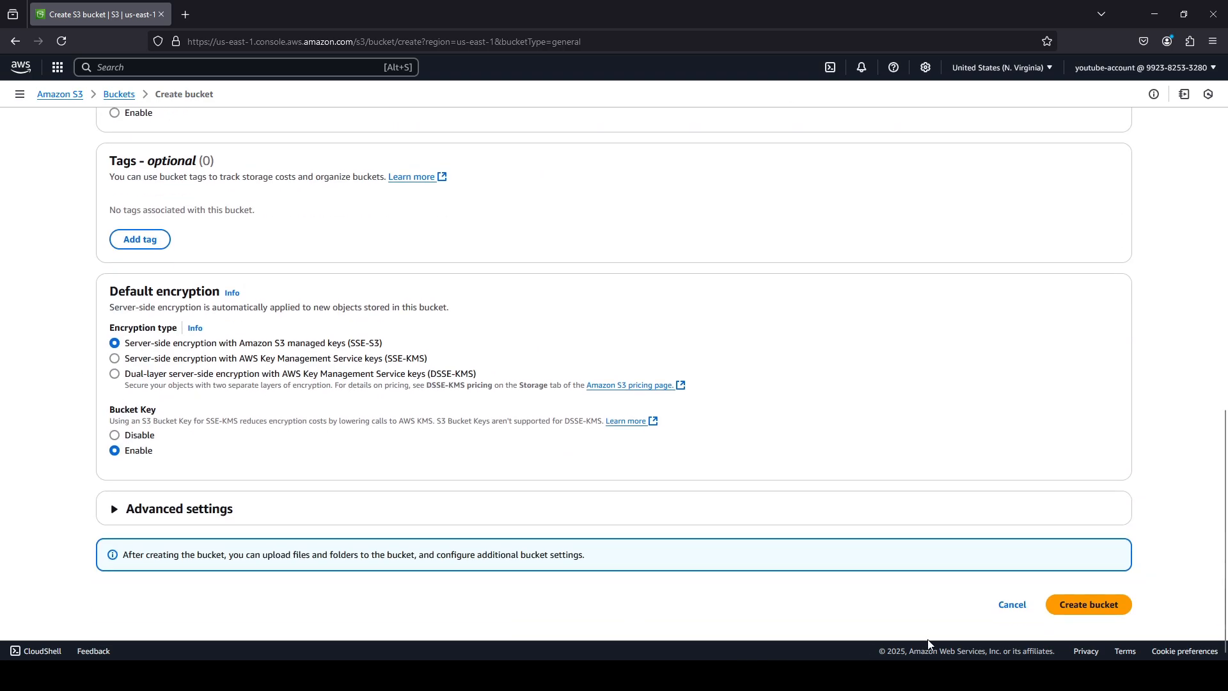
left_click(1080, 607)
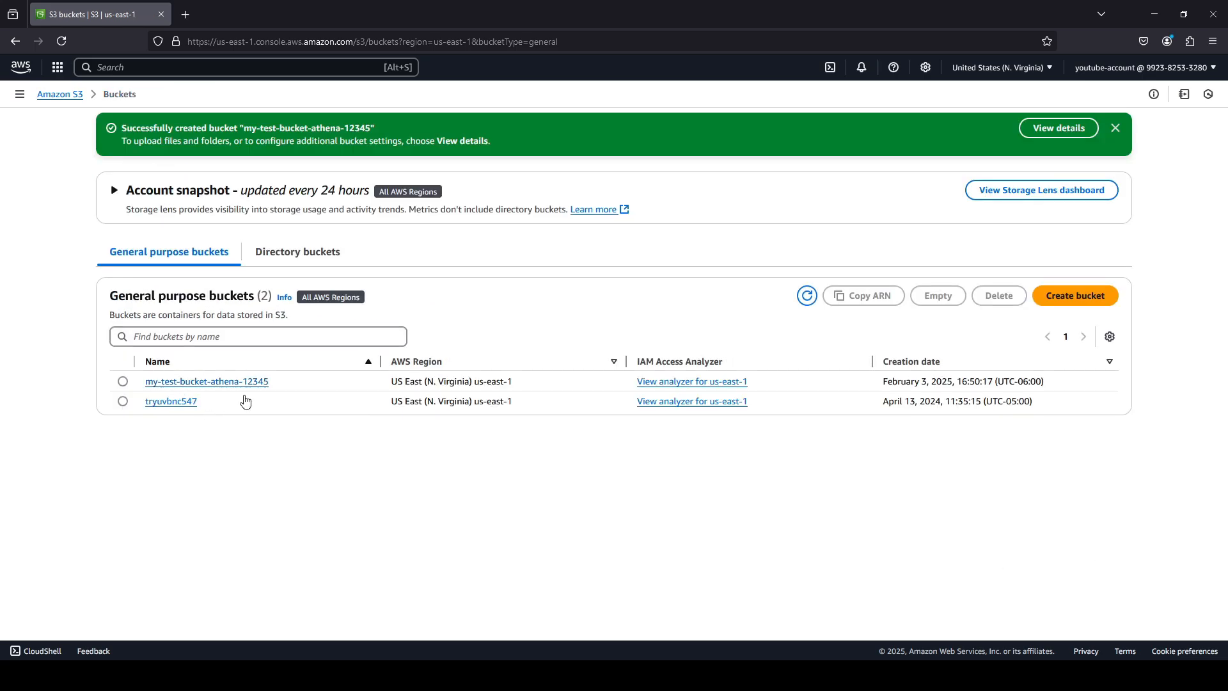
- Upload the file athena_test_data.csv to the my-test-bucket-athena-12345 bucket and close the upload status
left_click(157, 383)
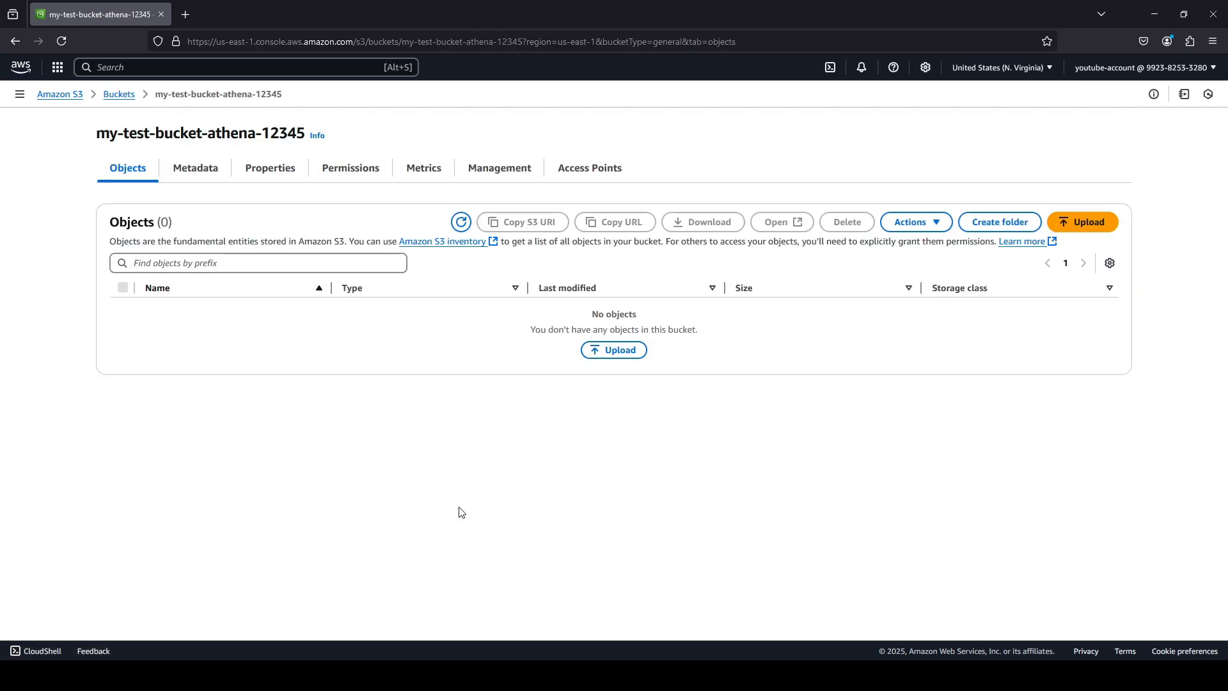
left_click(1082, 228)
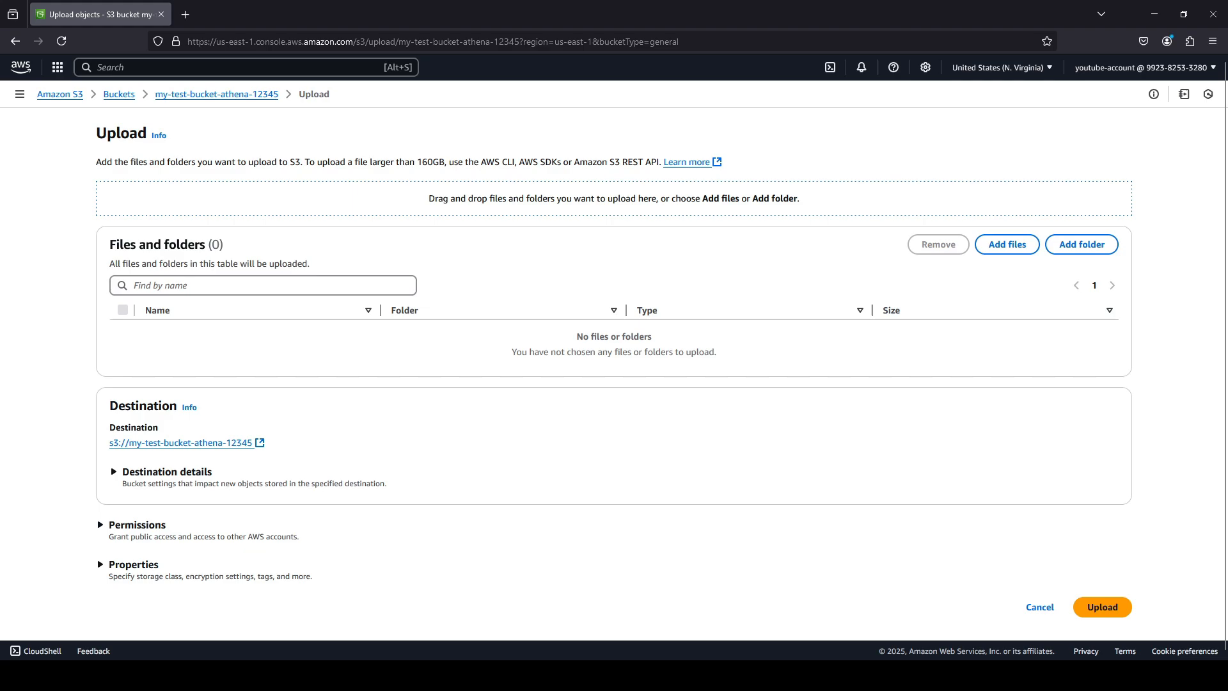
left_click_drag(56, 373, 622, 375)
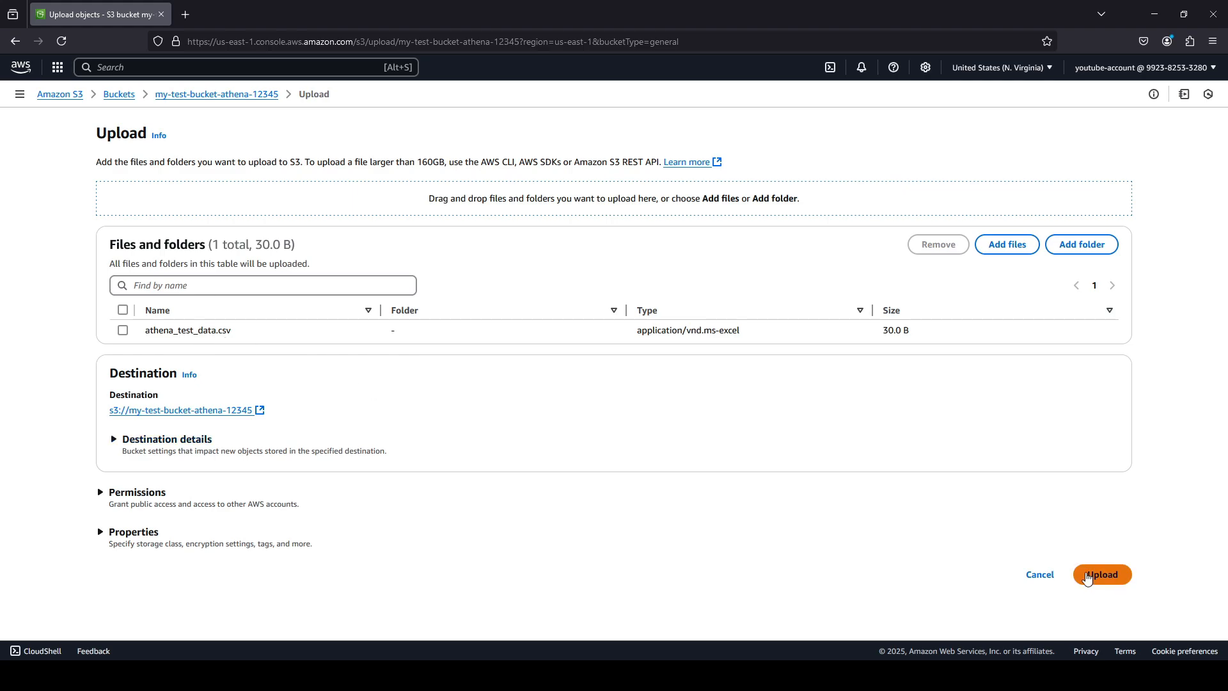
left_click(1106, 582)
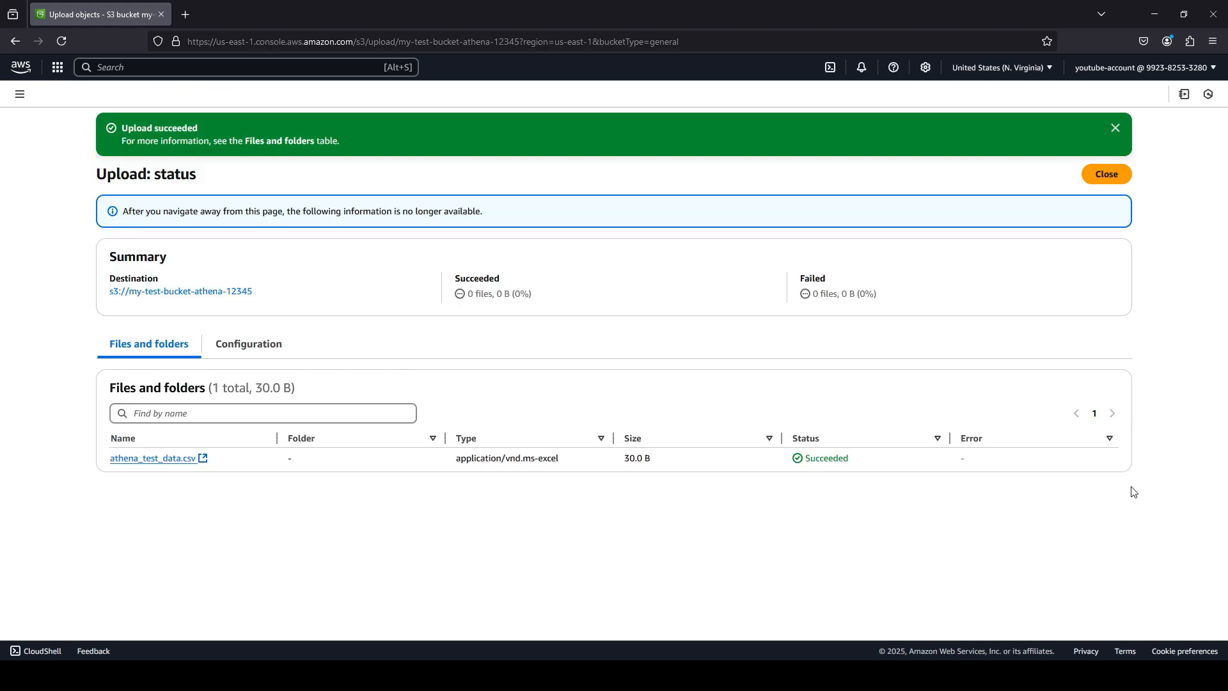
left_click(1107, 173)
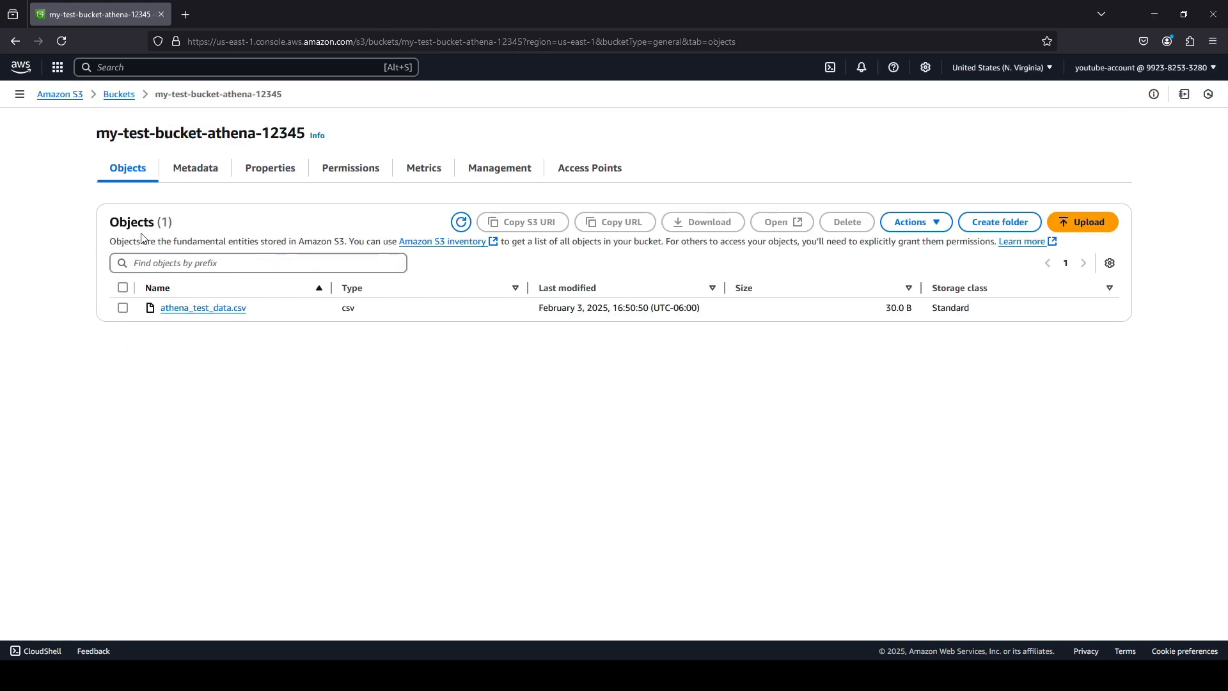
- Return to the console home, search for "aws glue" and open the AWS Glue service
left_click(21, 67)
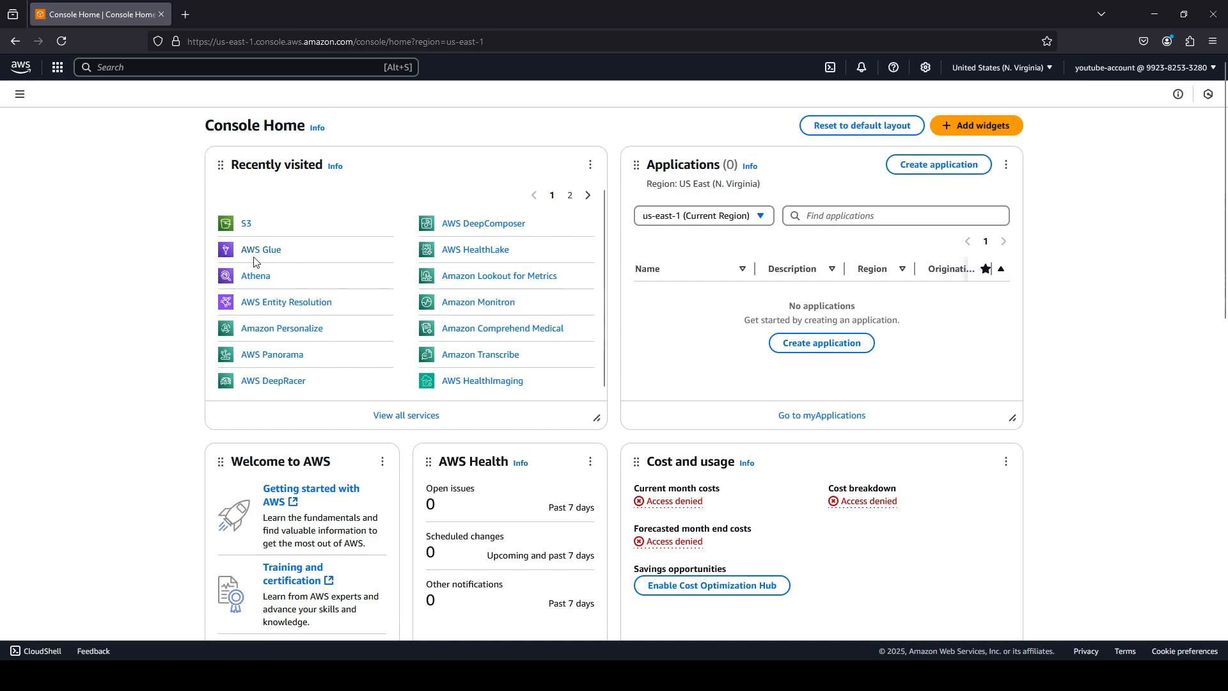
left_click(192, 73)
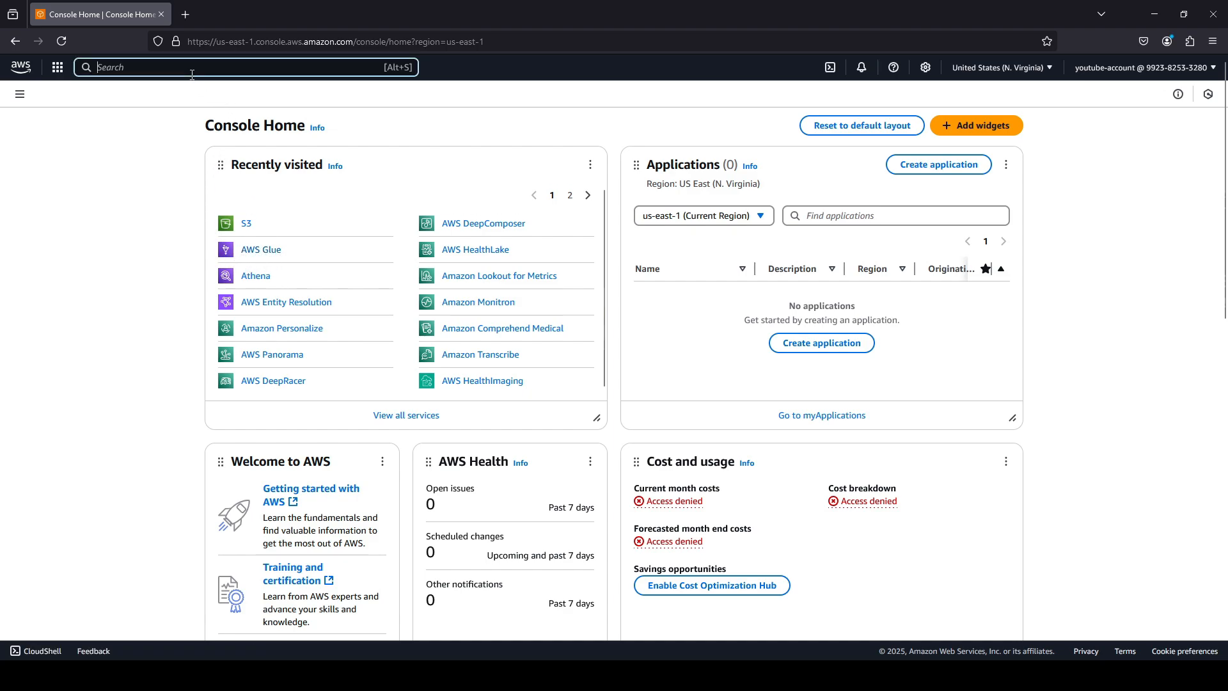
type("aws glue")
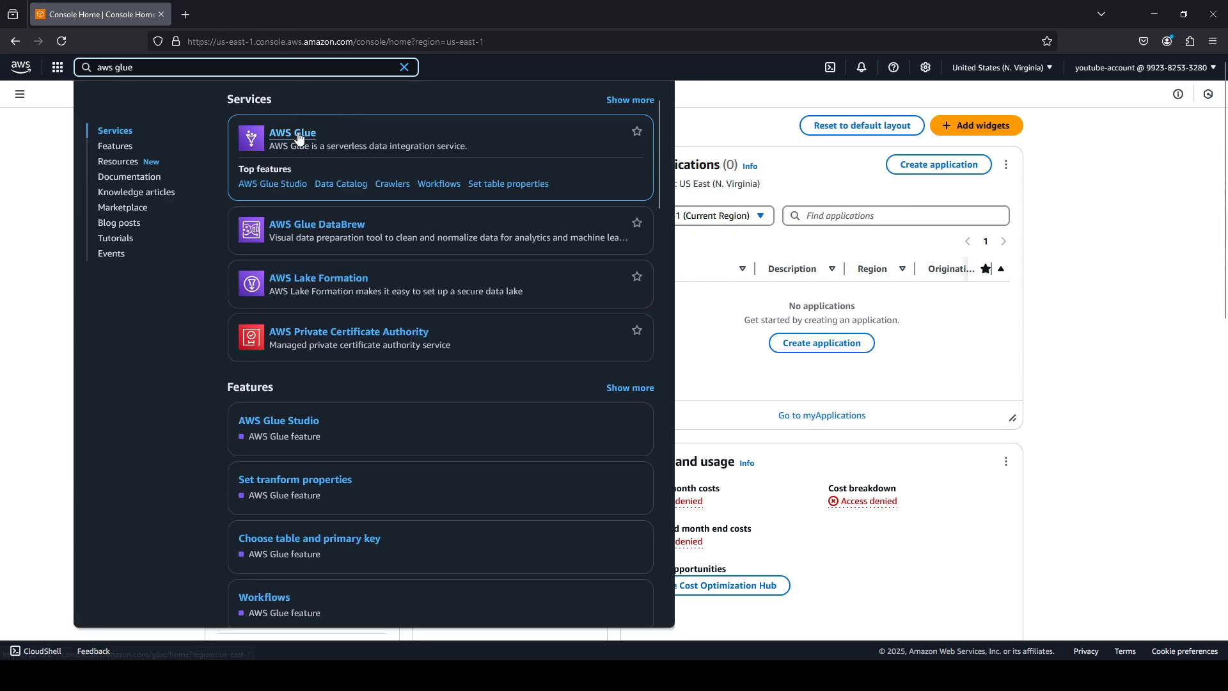
left_click(298, 136)
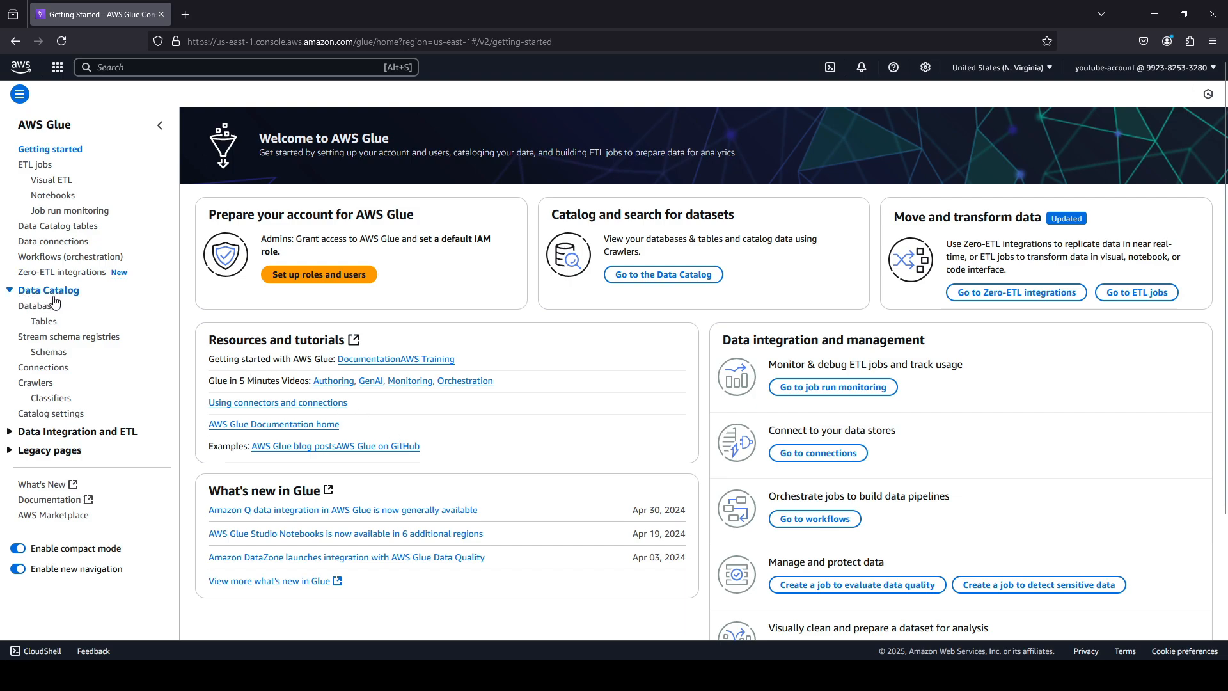
- Create a Data Catalog database named mytestdatabase, without a description or location
left_click(48, 312)
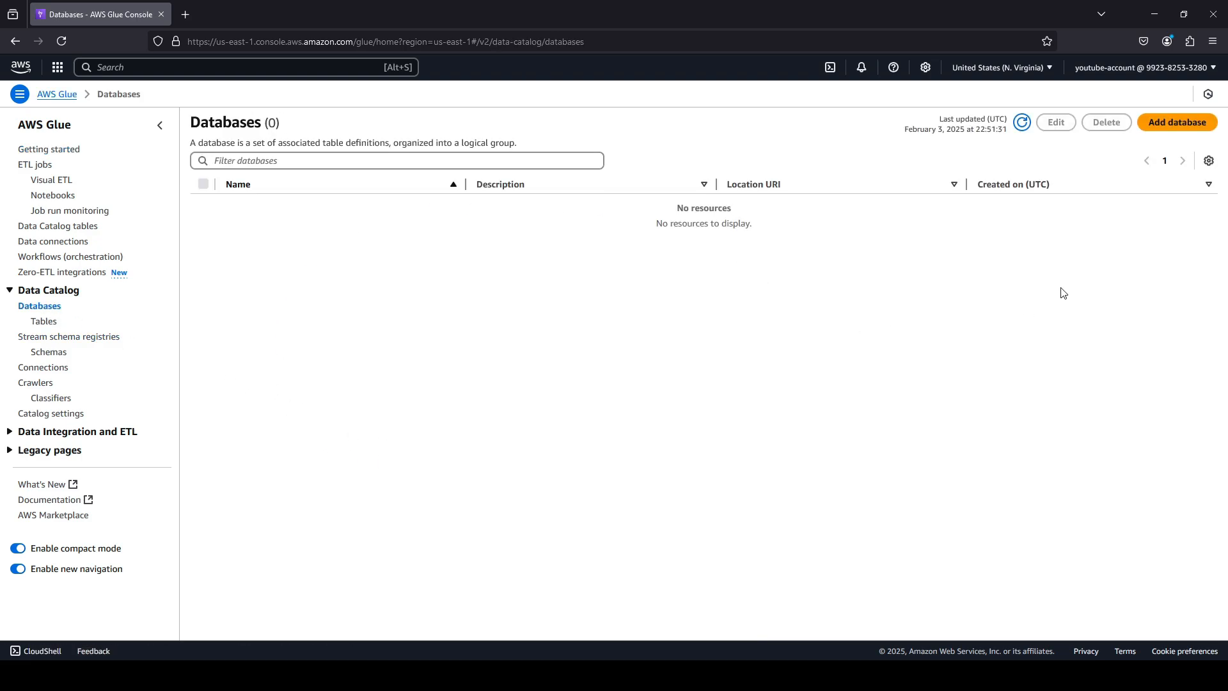
left_click(1175, 127)
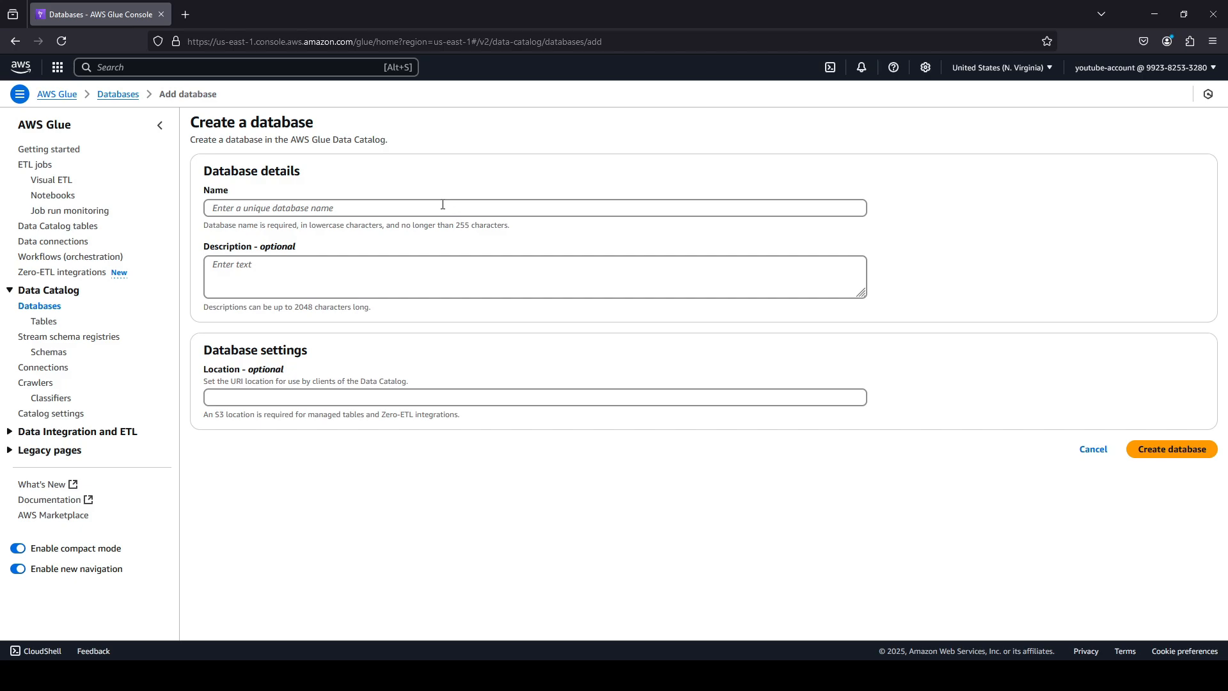
left_click(442, 205)
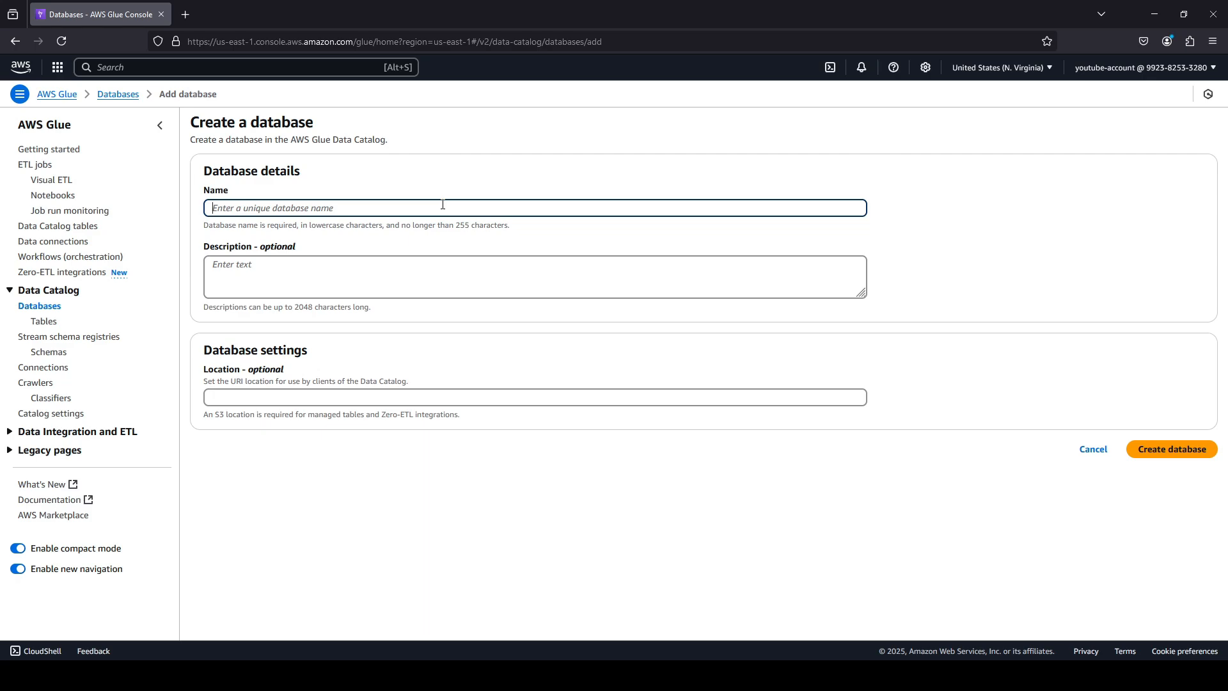
type("mytestdatabase")
left_click(1169, 451)
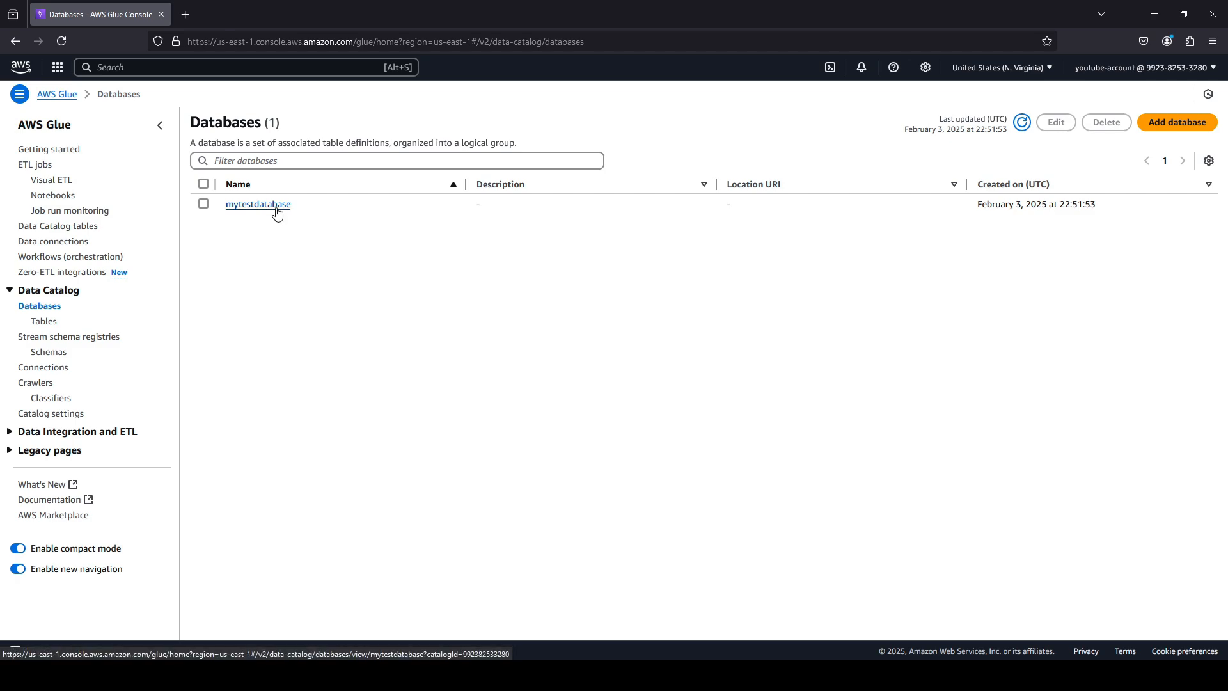
- Start a new Data Catalog table named mytesttable and assign it to the database mytestdatabase
left_click(51, 324)
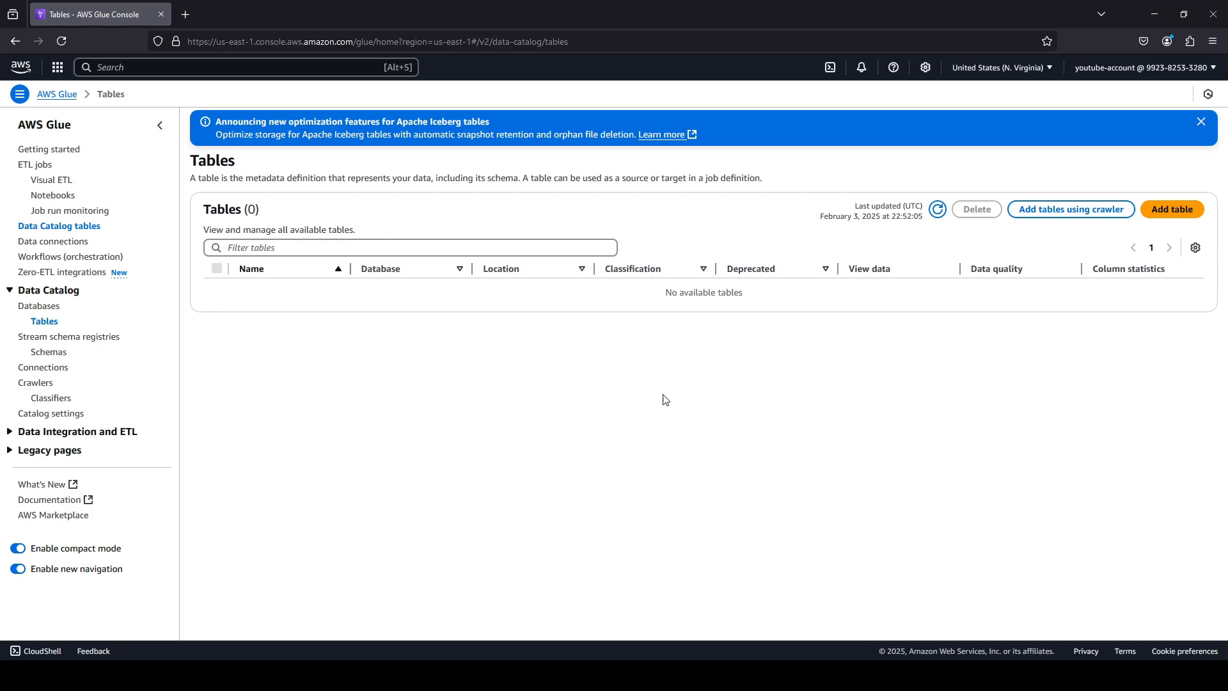
left_click(1163, 215)
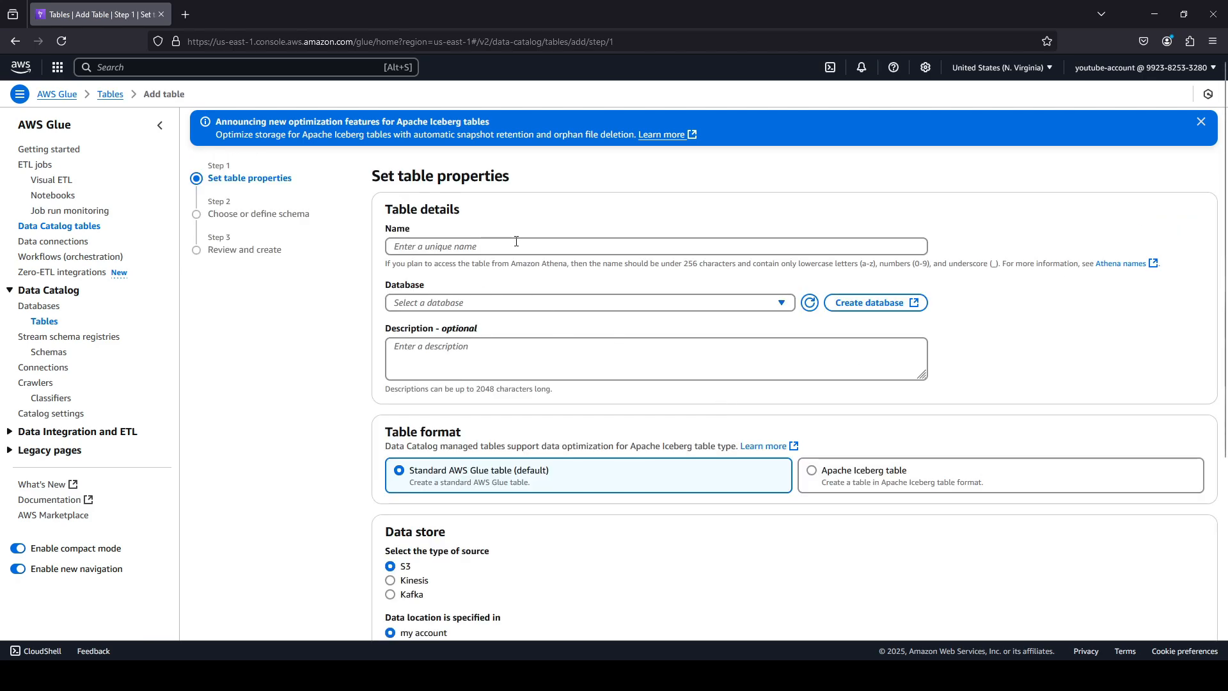
left_click(501, 249)
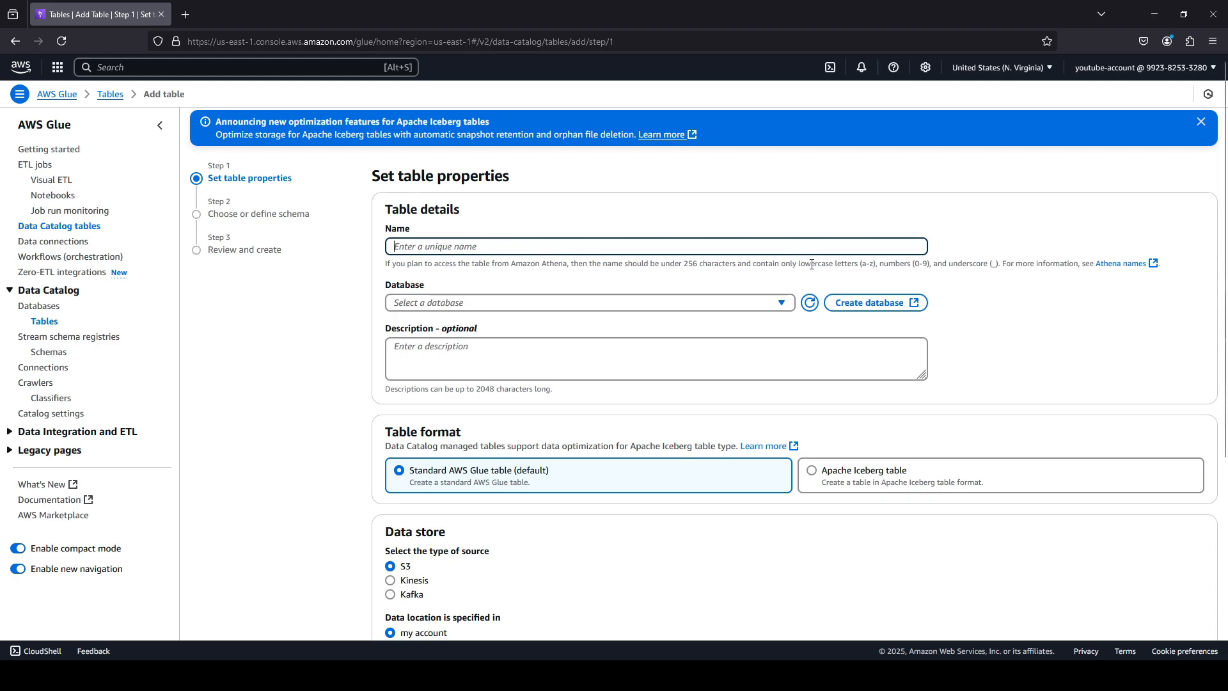
left_click_drag(800, 263, 998, 277)
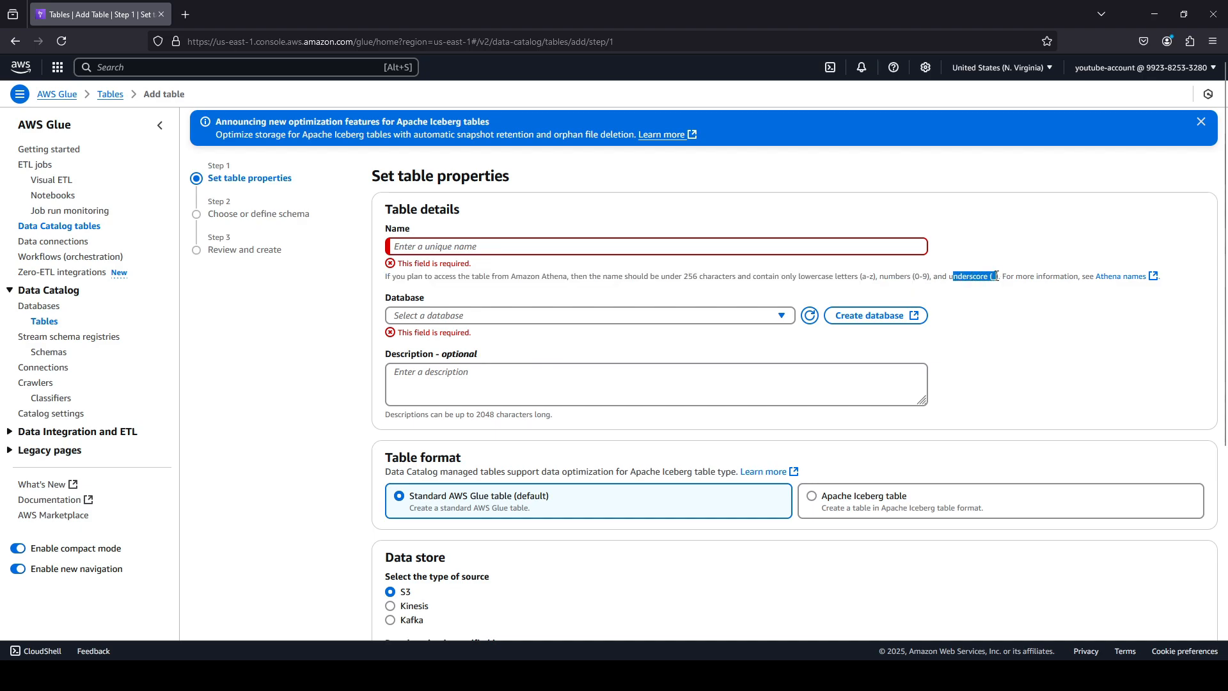
left_click(556, 245)
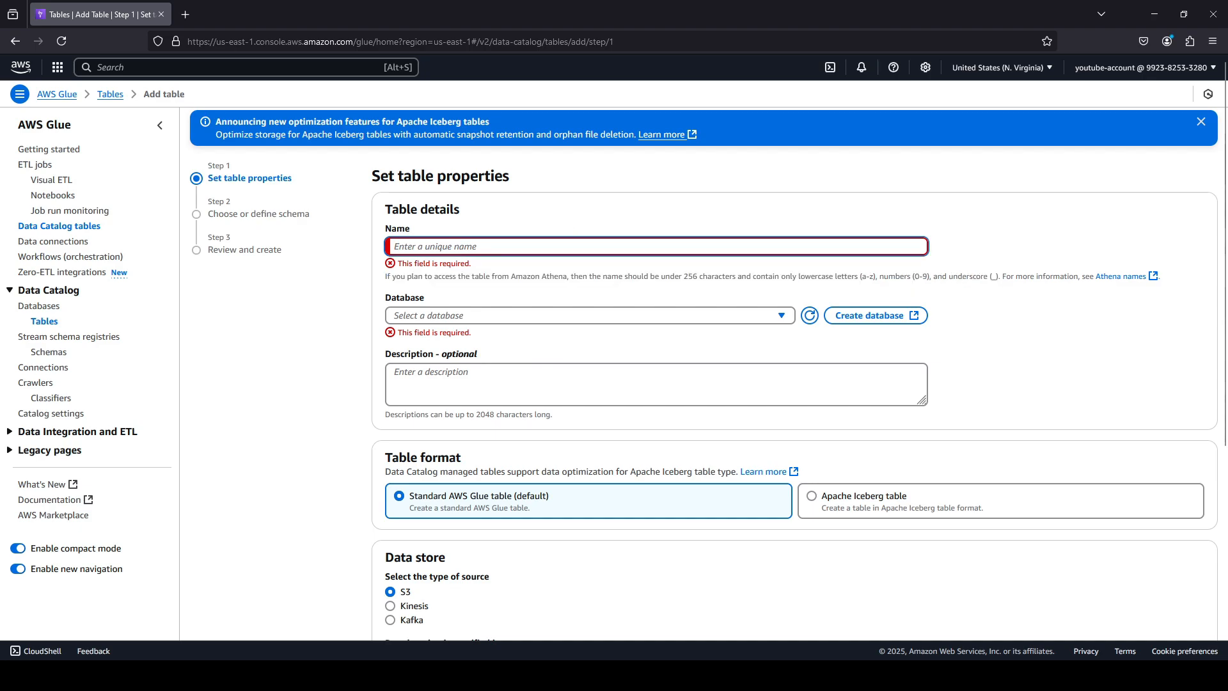
type("mytesttable")
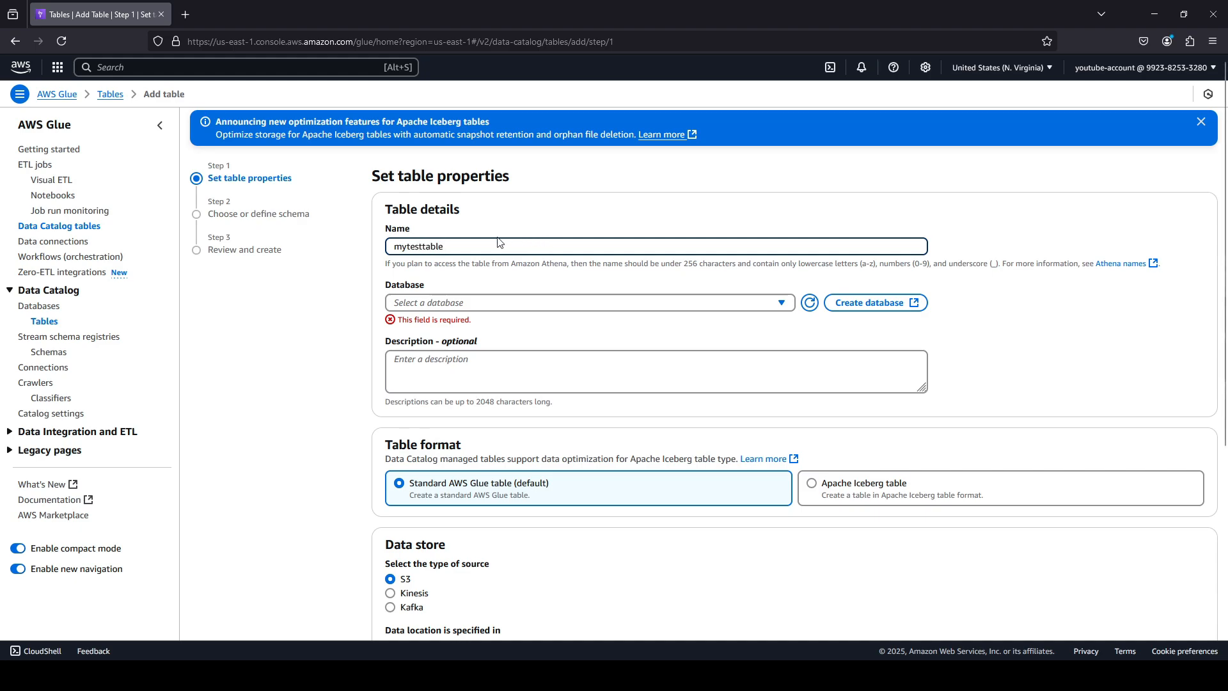
left_click(499, 300)
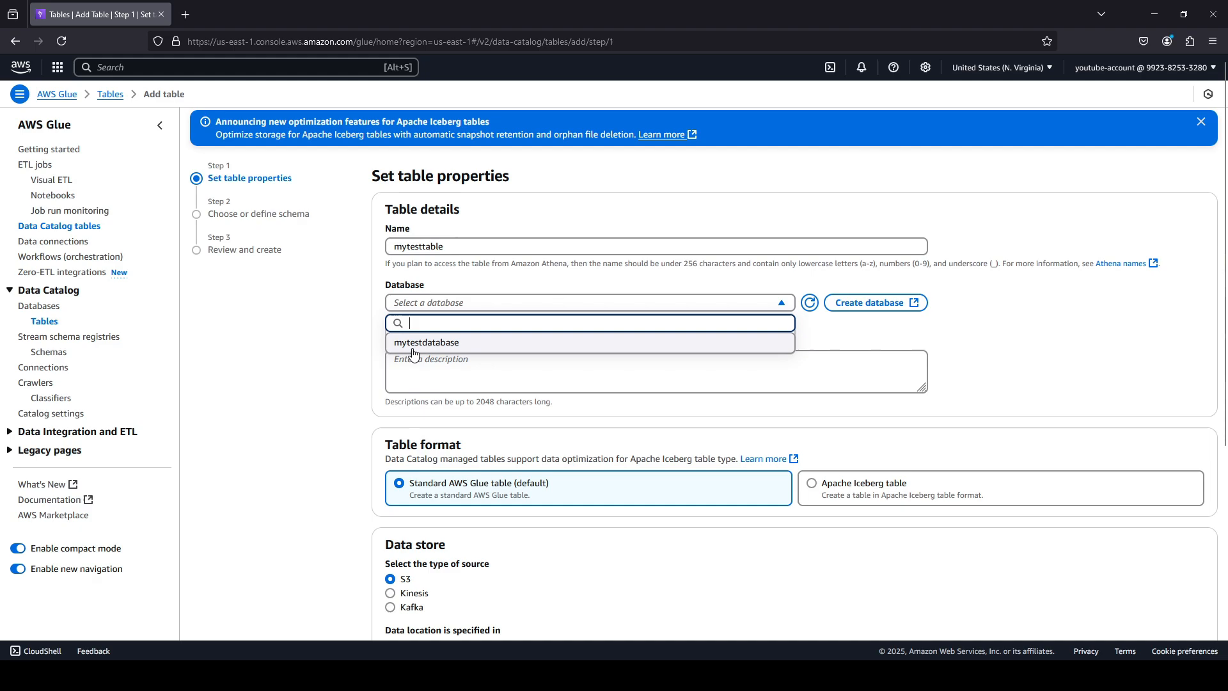
left_click(463, 350)
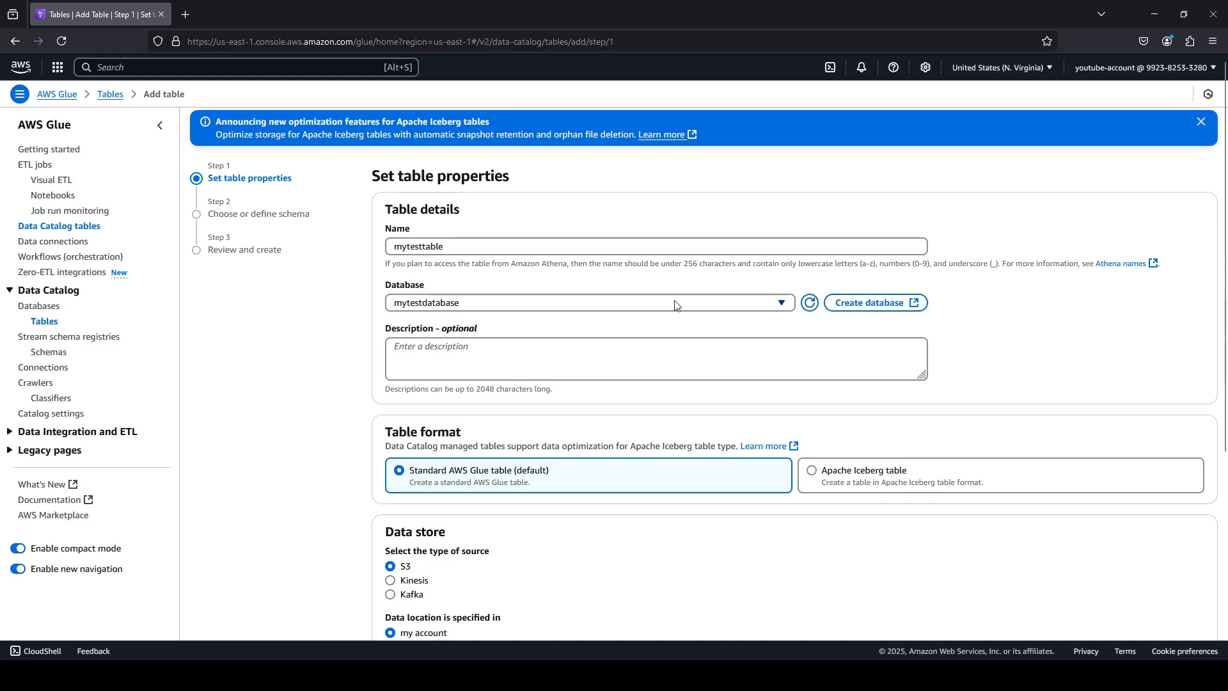
- Choose the my-test-bucket-athena-12345 bucket as the include path of the table's S3 data store
scroll(676, 305, "down", 3)
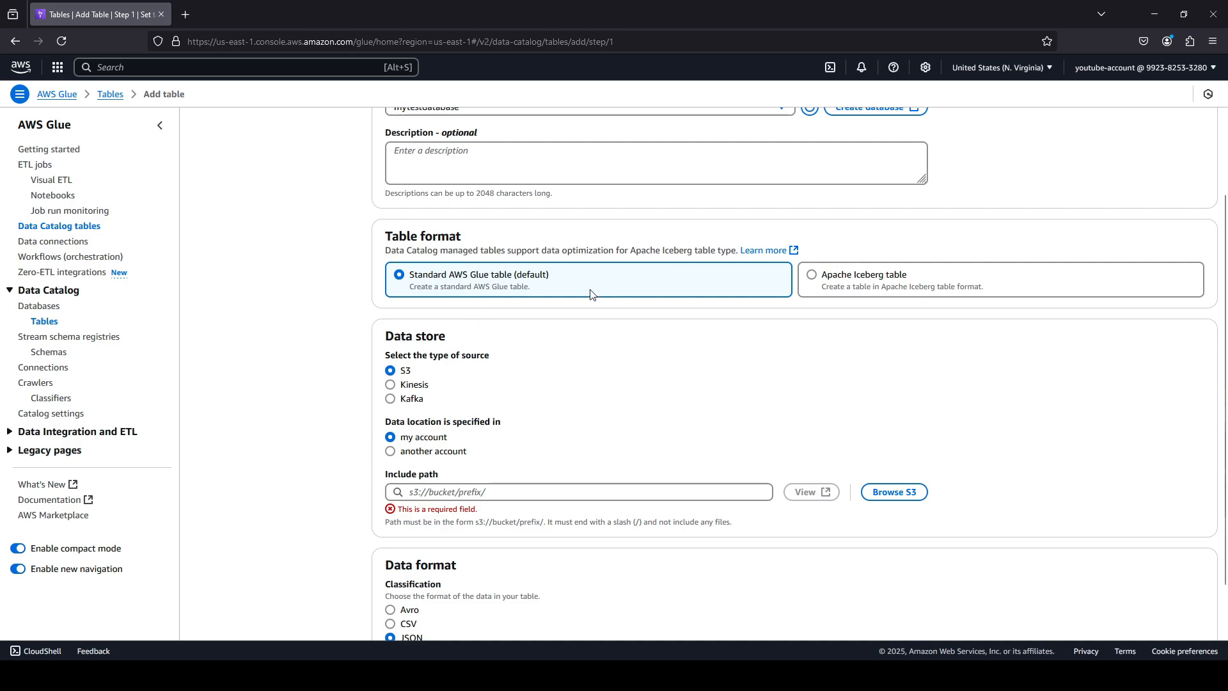
scroll(540, 286, "down", 1)
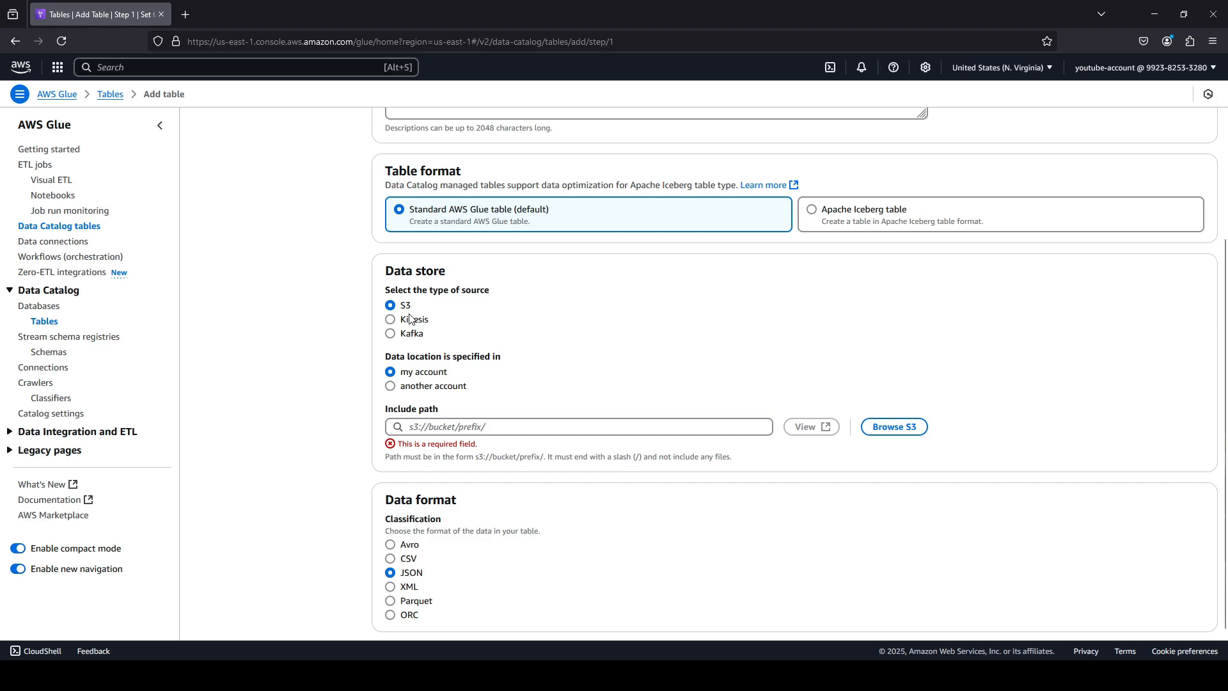
scroll(410, 318, "down", 1)
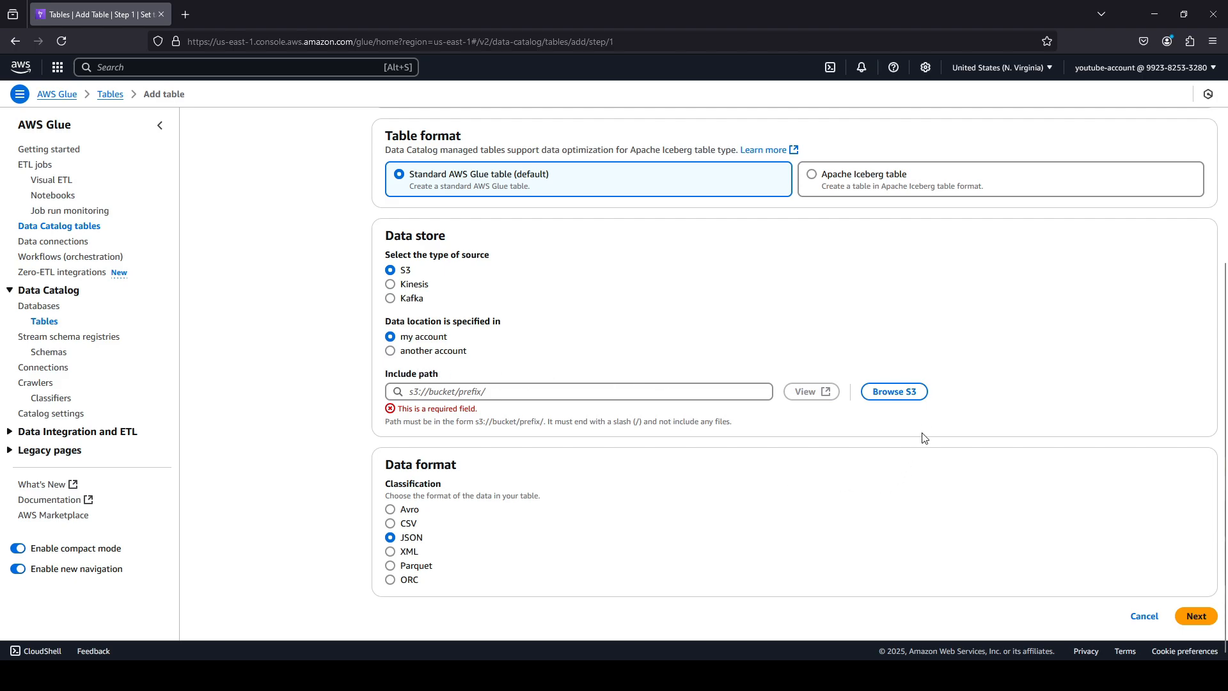
left_click(910, 401)
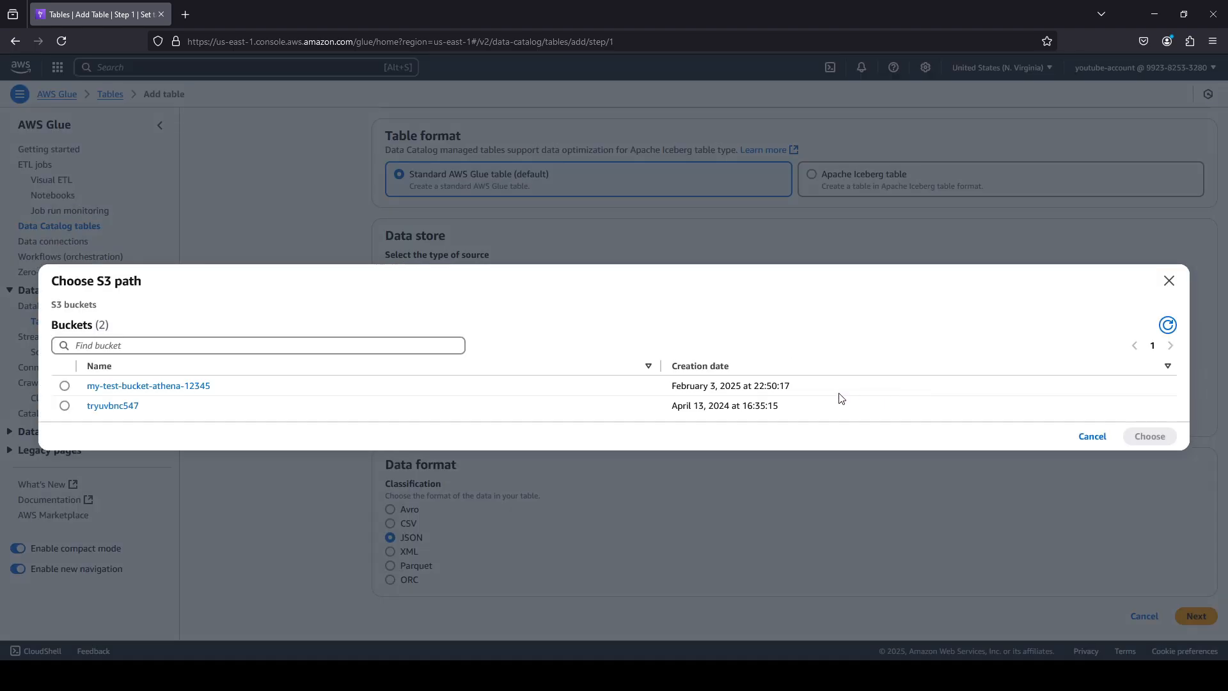
left_click(64, 386)
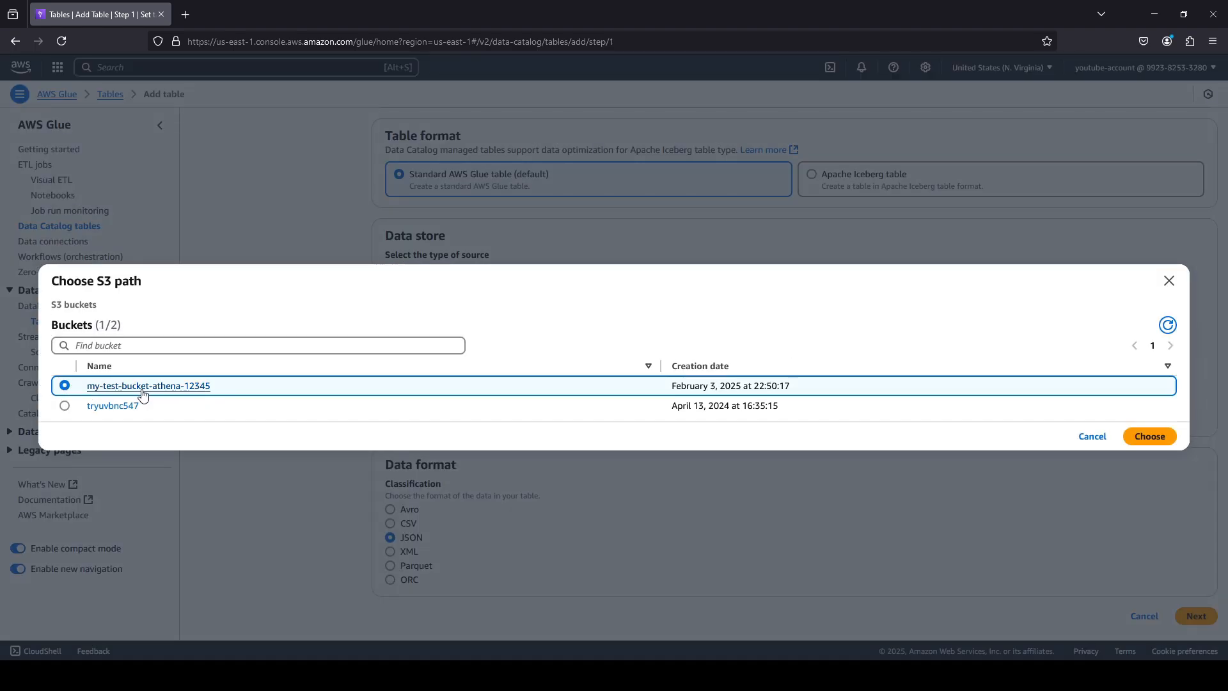
left_click(1160, 440)
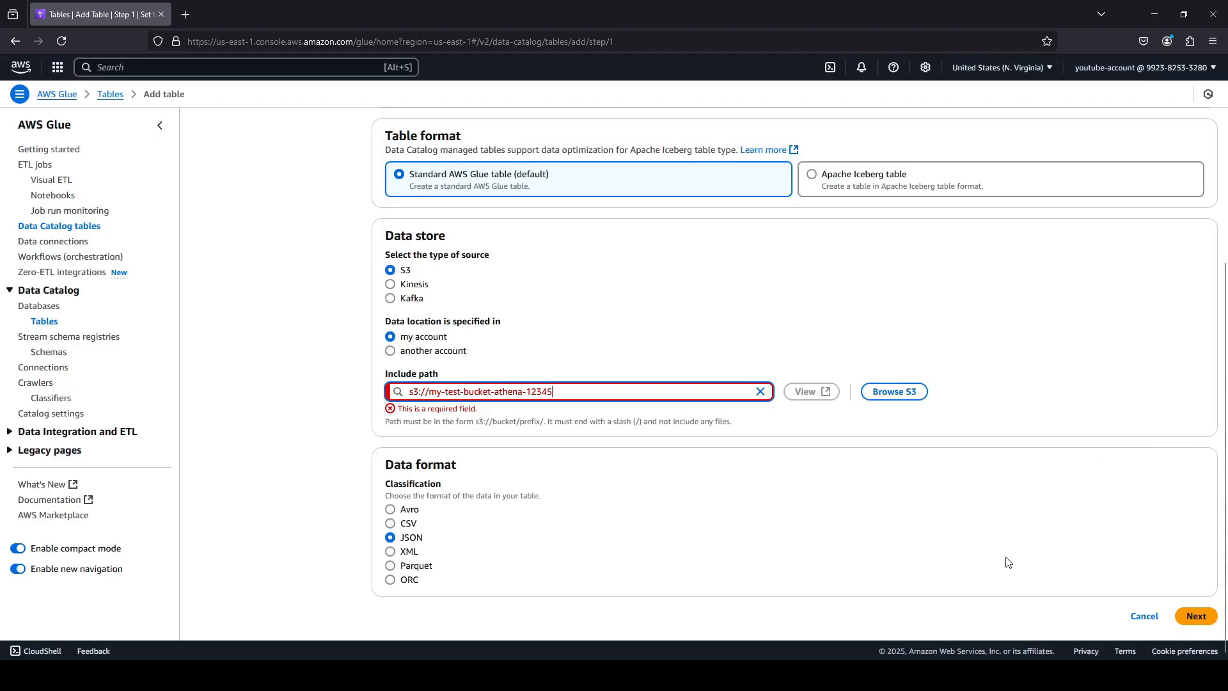
left_click(330, 436)
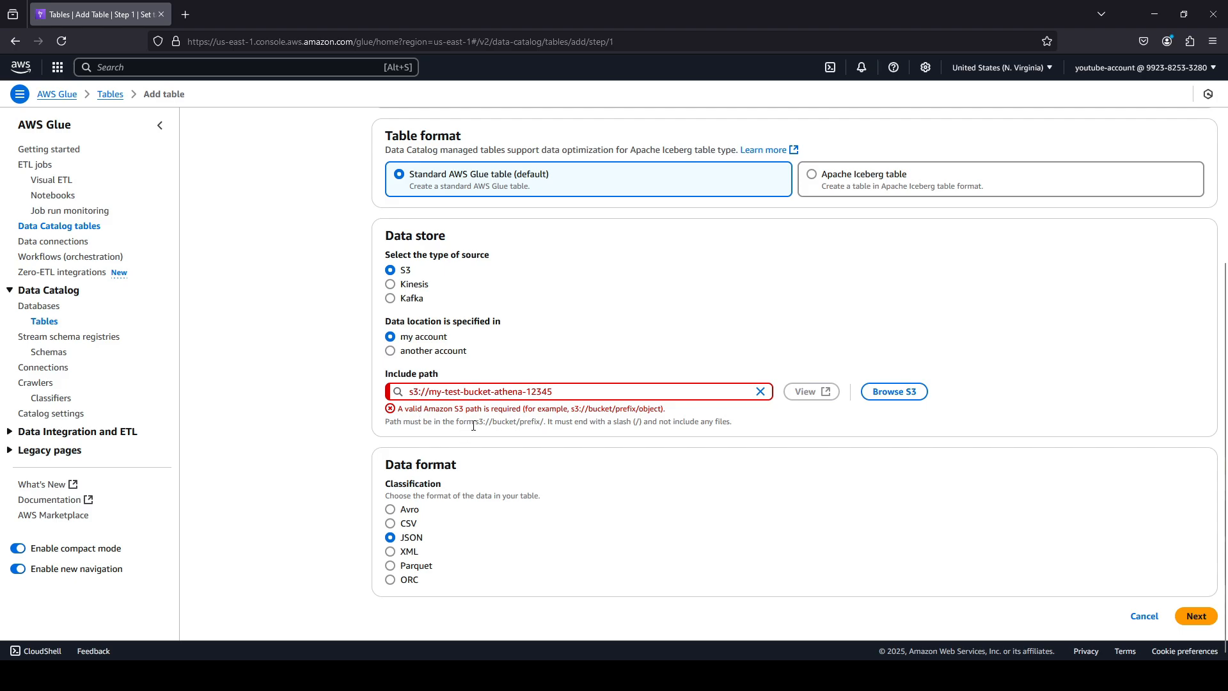
- Add the trailing slash to the S3 include path so it reads s3://my-test-bucket-athena-12345/
left_click(564, 394)
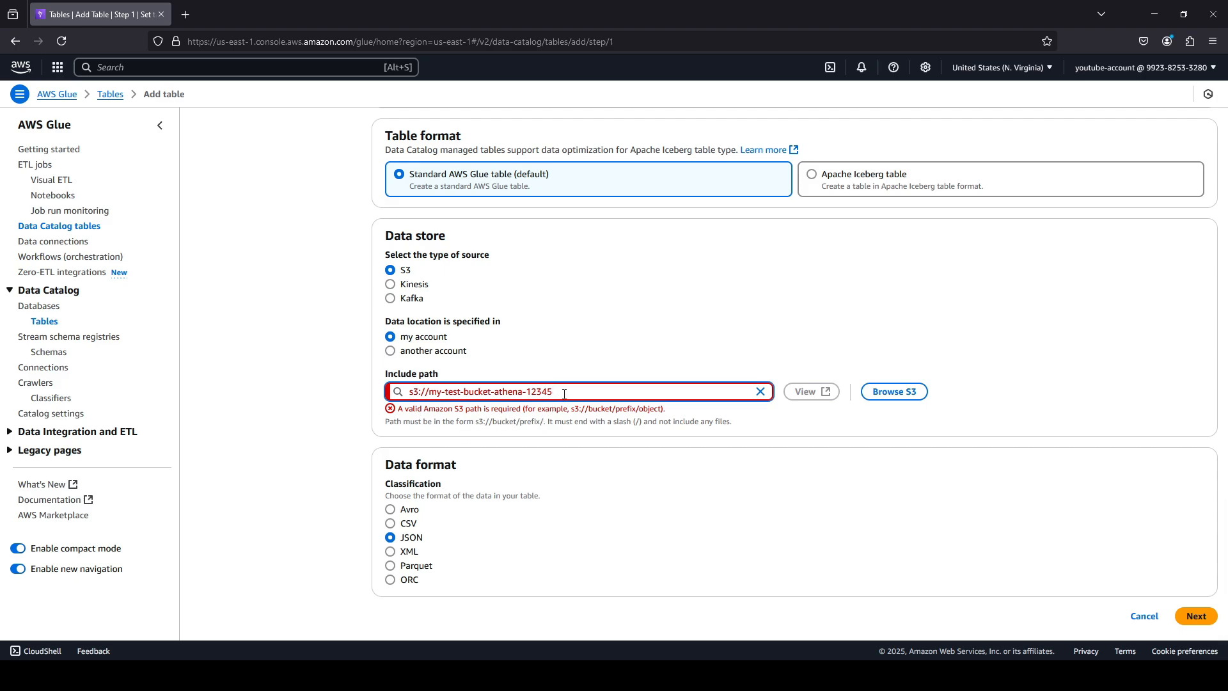
type("/")
left_click(352, 436)
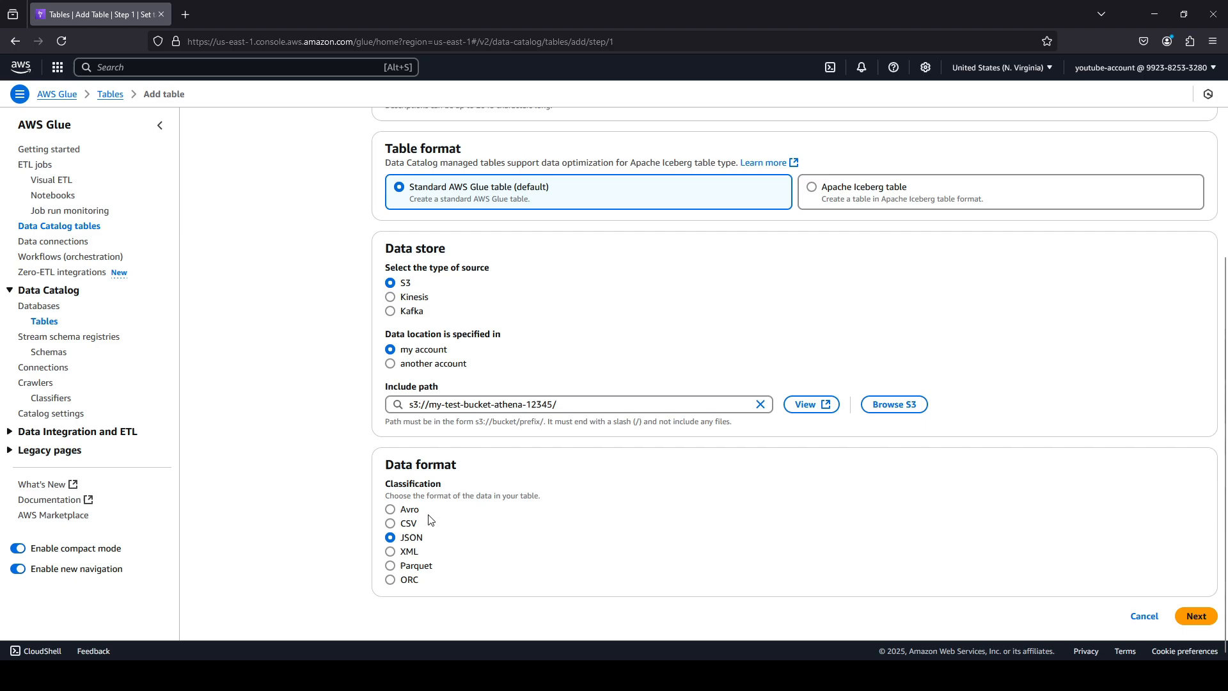
- Set the table's data format to CSV with the comma delimiter and continue to the schema definition
left_click(390, 524)
scroll(307, 568, "down", 1)
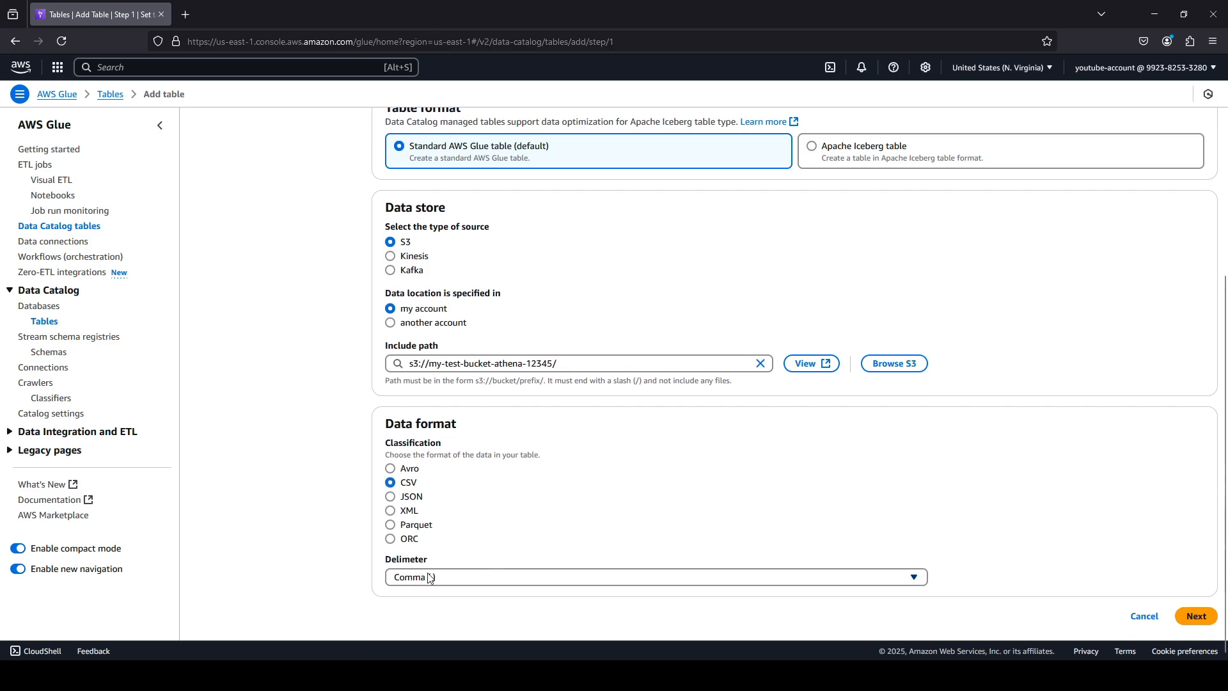
left_click(454, 579)
left_click(454, 580)
left_click(454, 580)
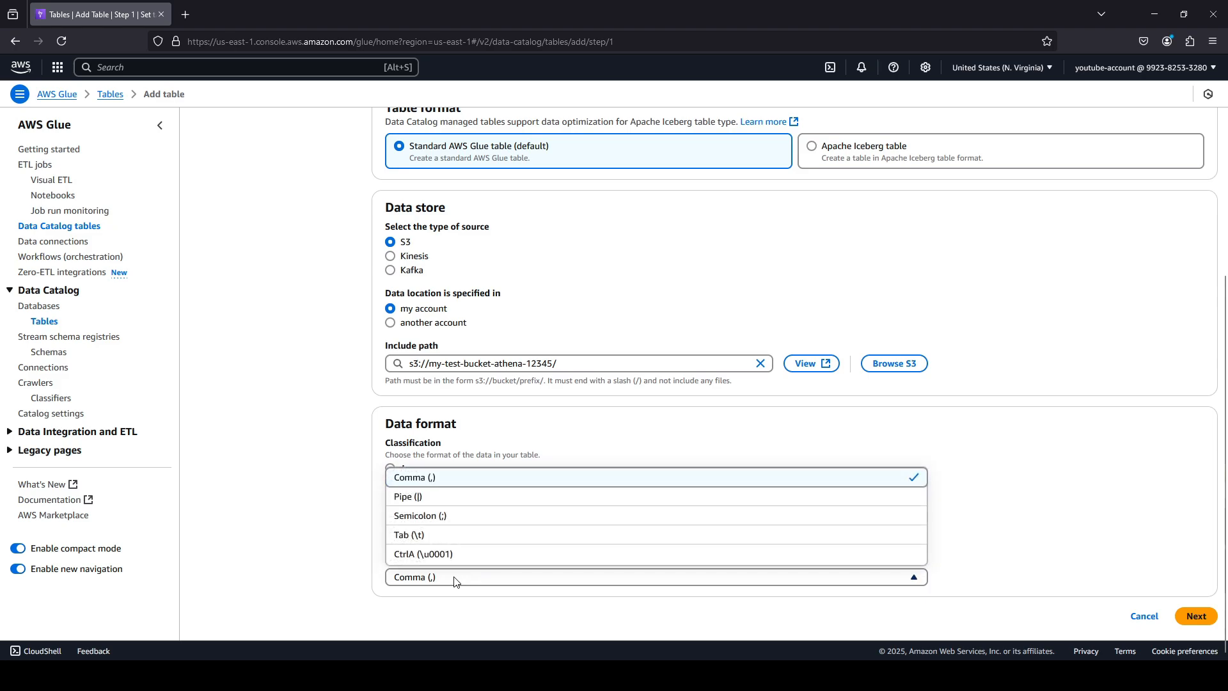
left_click(473, 604)
left_click(1195, 617)
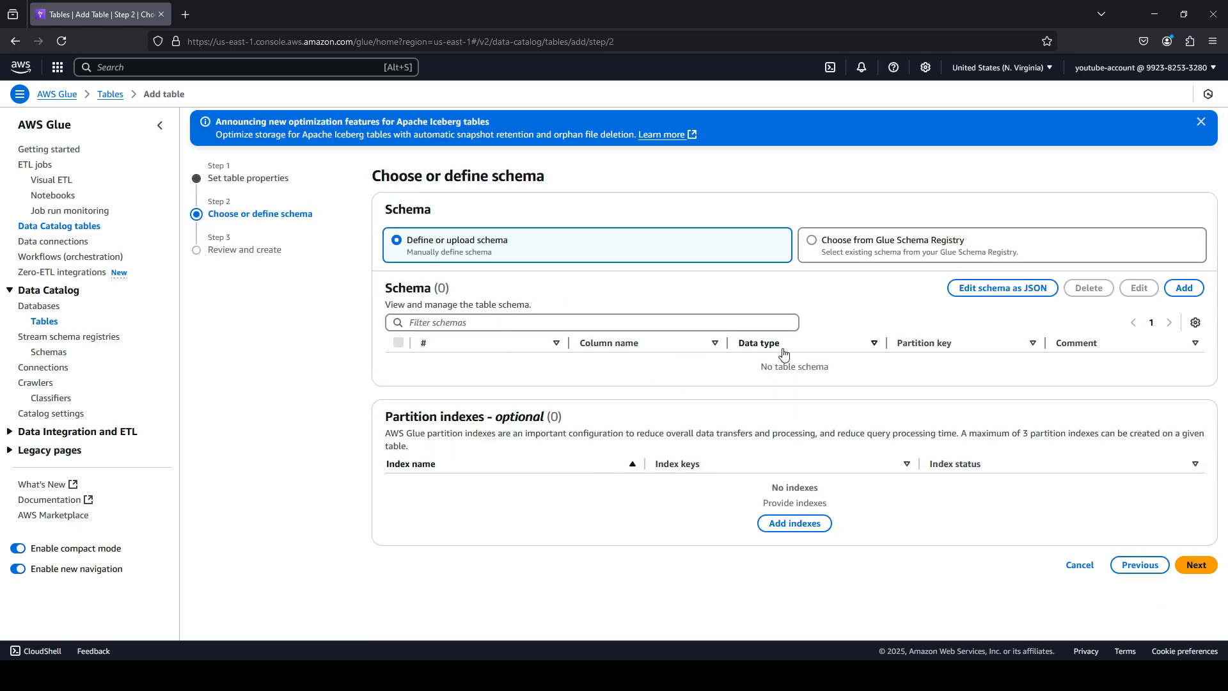
- Add column 1 to the table schema, named id with data type int
left_click(1185, 289)
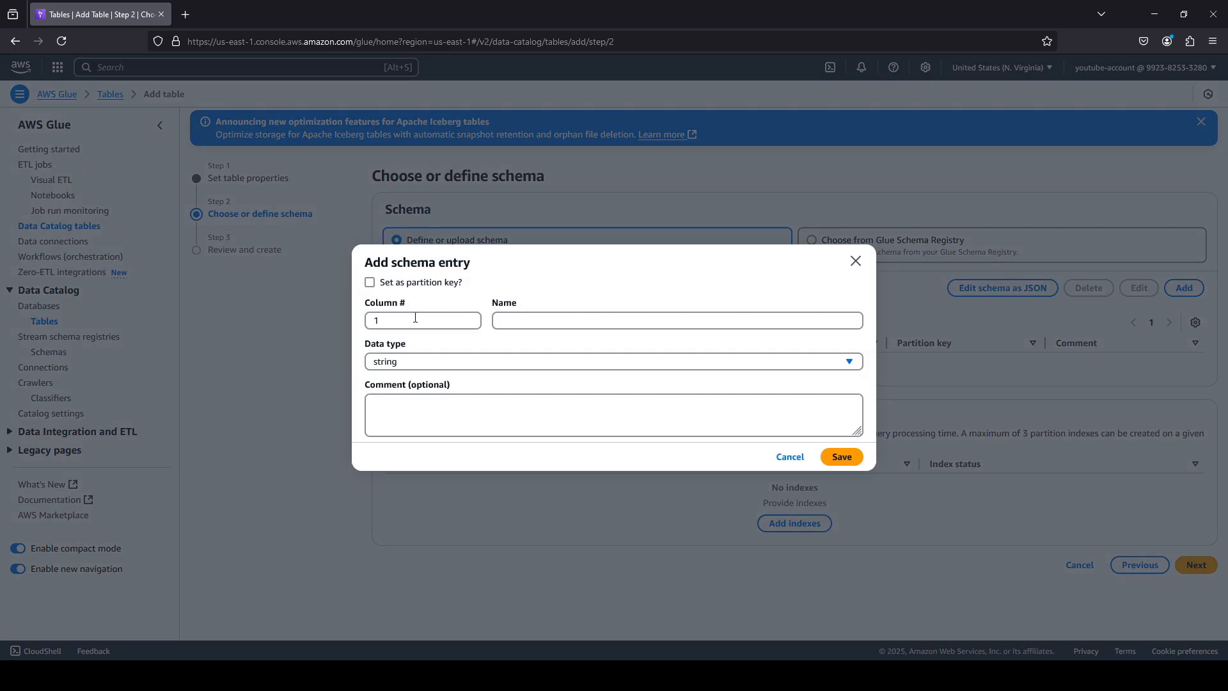
left_click(415, 318)
left_click(552, 322)
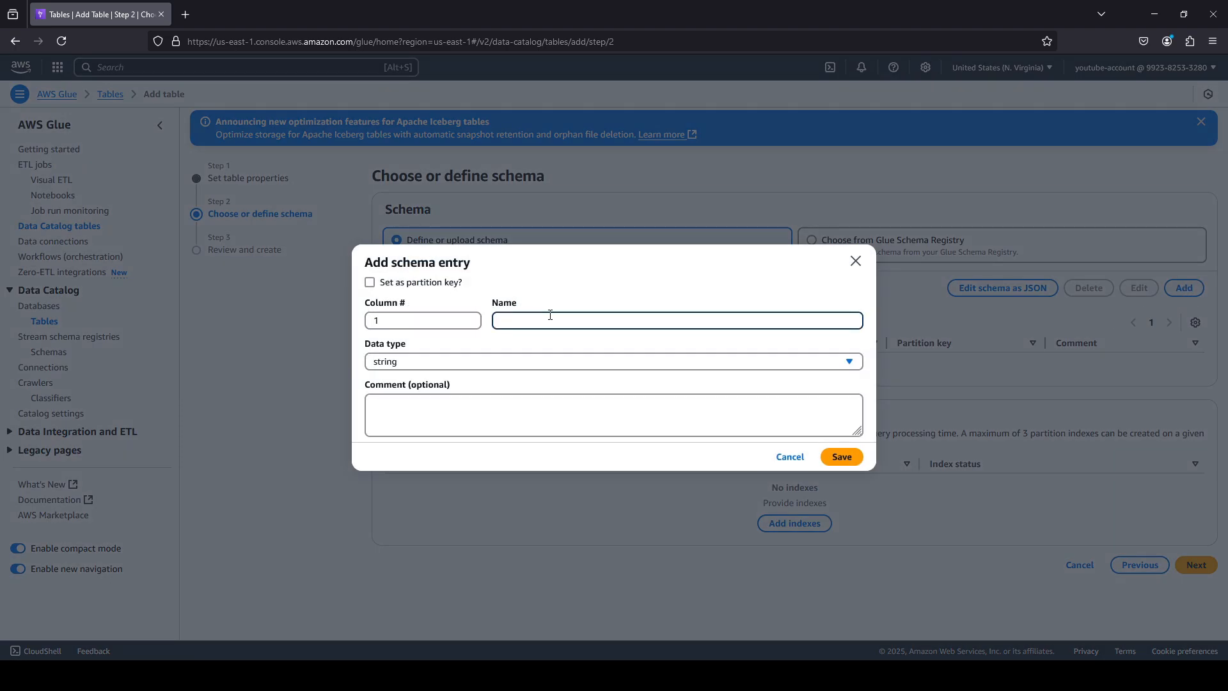
left_click(421, 365)
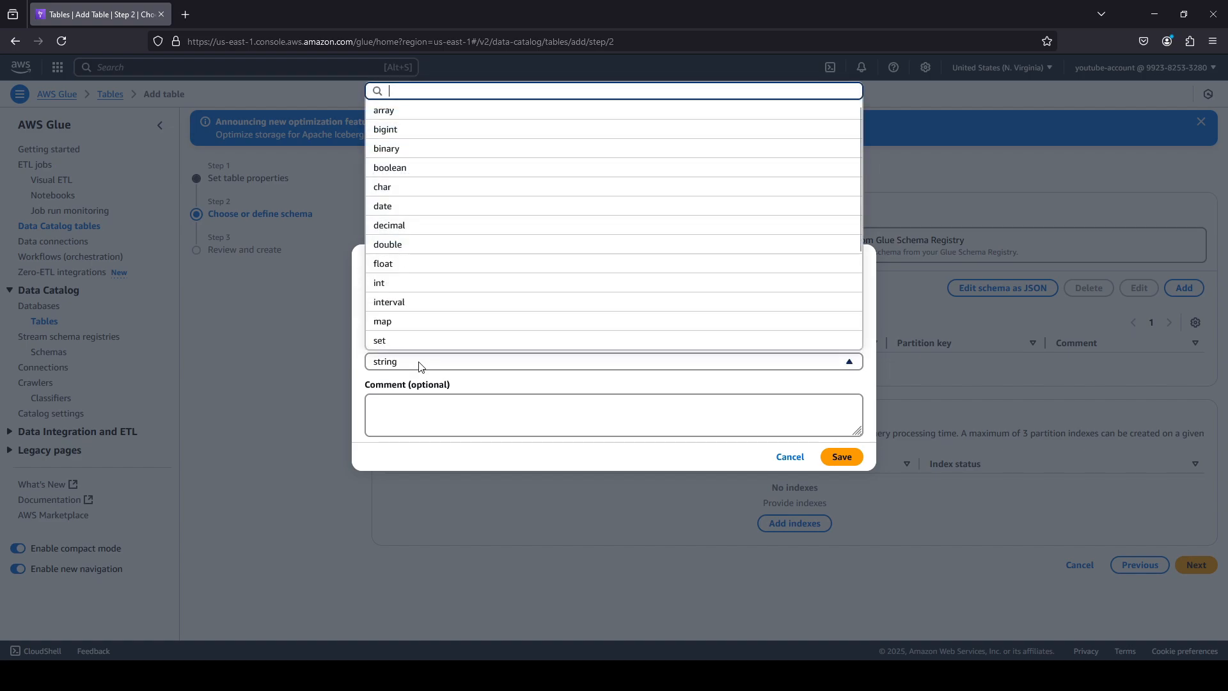
left_click(397, 283)
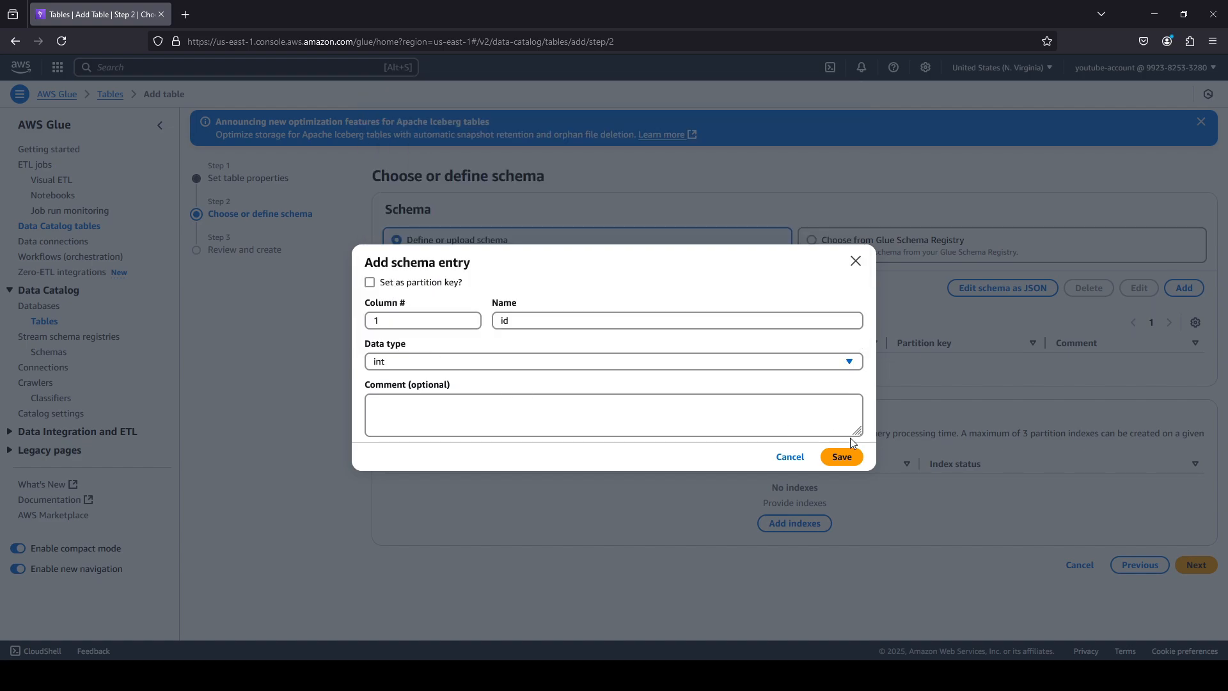
left_click(843, 457)
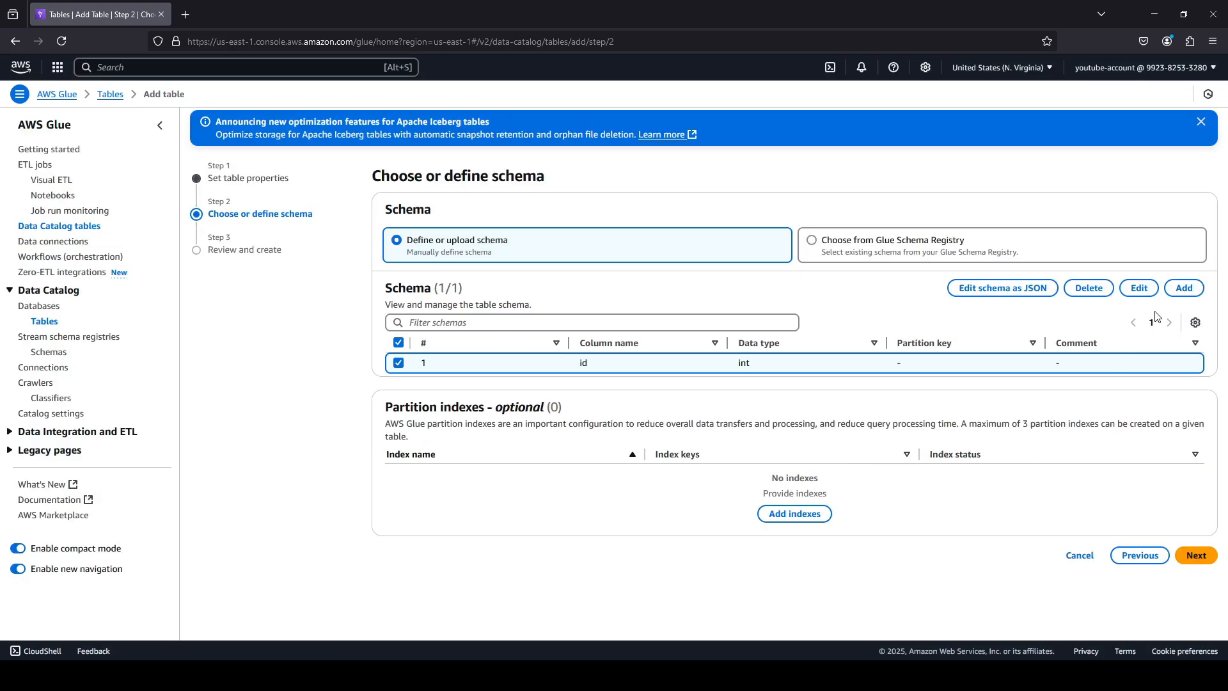
- Add column 2 to the table schema, named name with data type string
left_click(1183, 288)
left_click(543, 320)
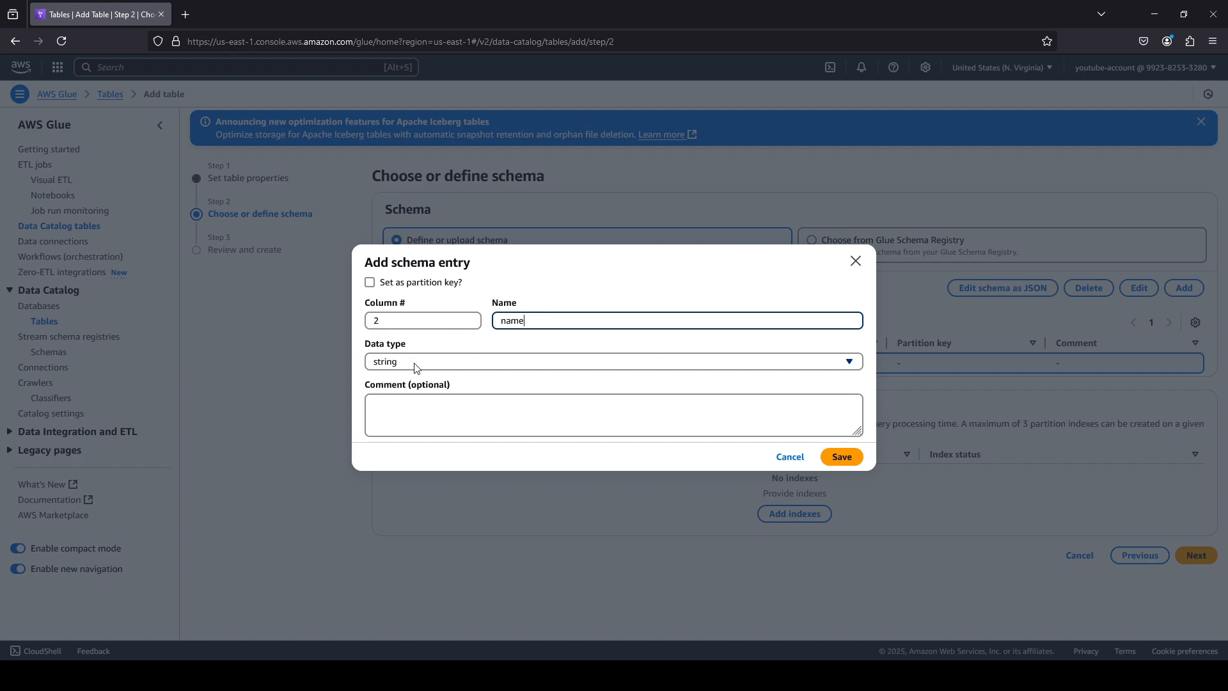
left_click(841, 459)
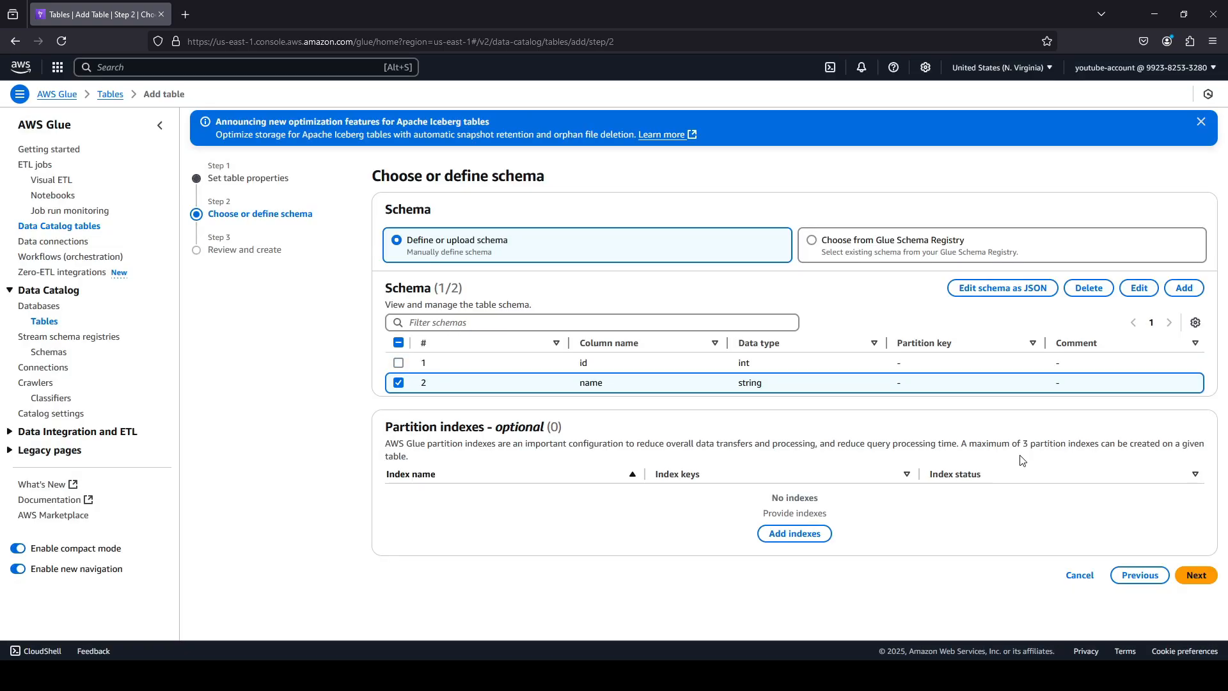
- Add column 3 to the table schema, named age with data type int
left_click(1184, 288)
left_click(606, 315)
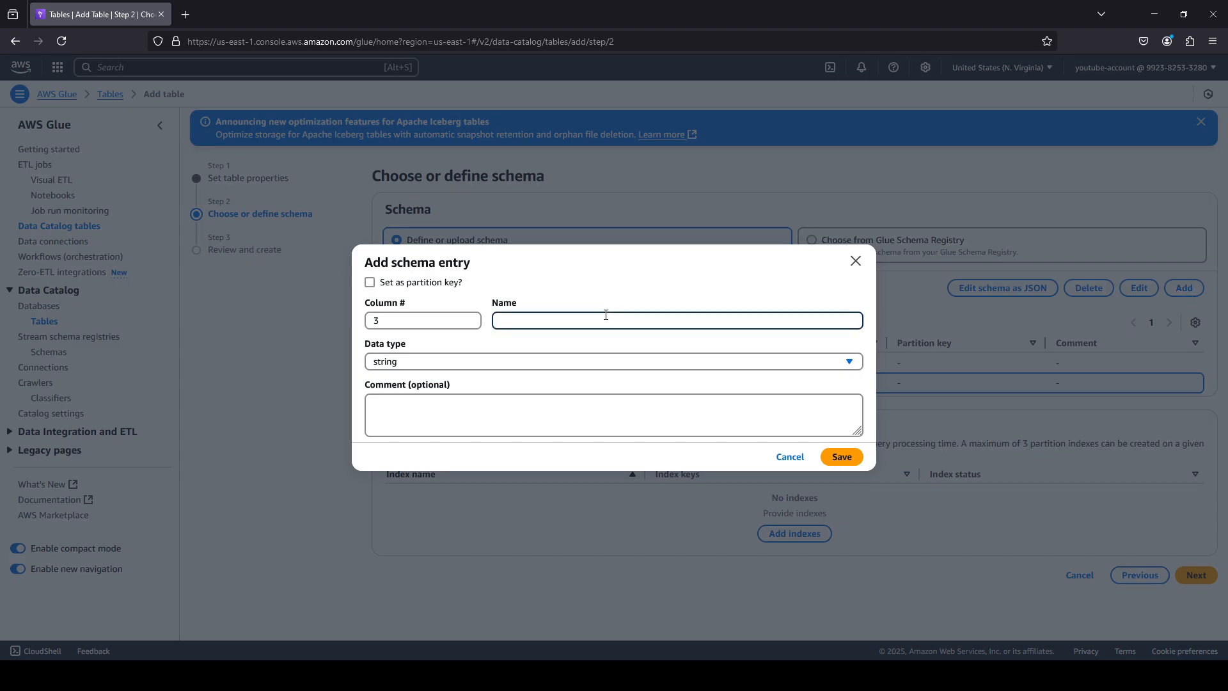
left_click(493, 362)
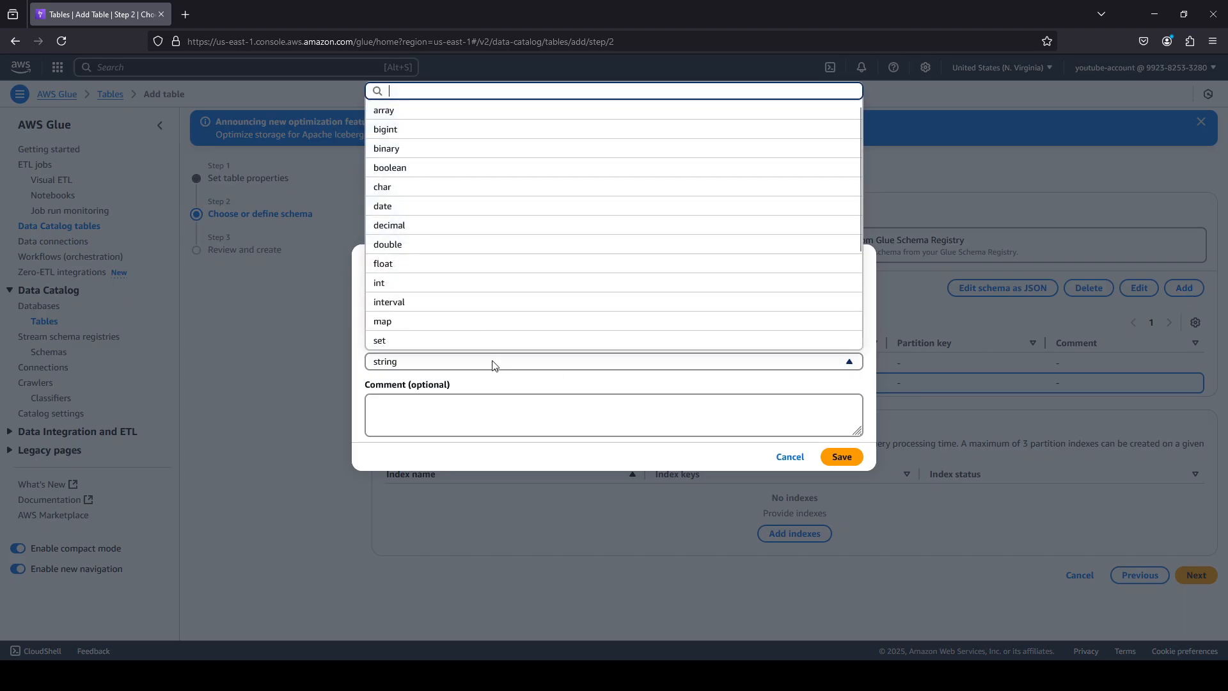
left_click(386, 287)
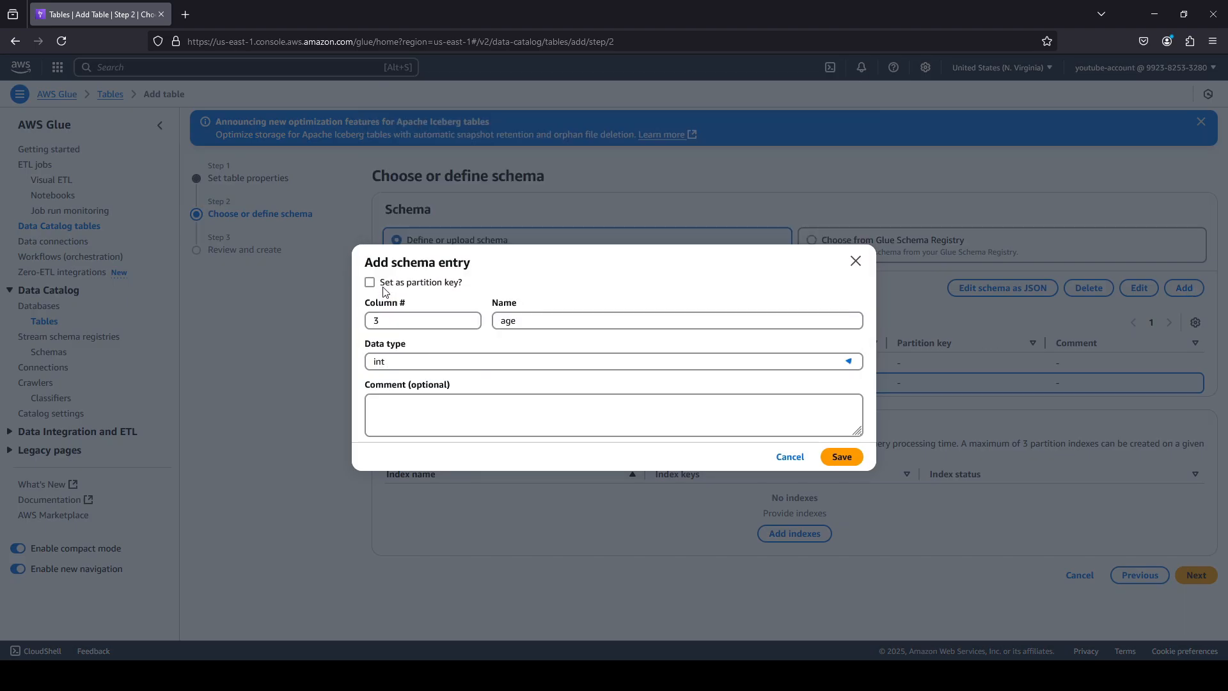
left_click(842, 456)
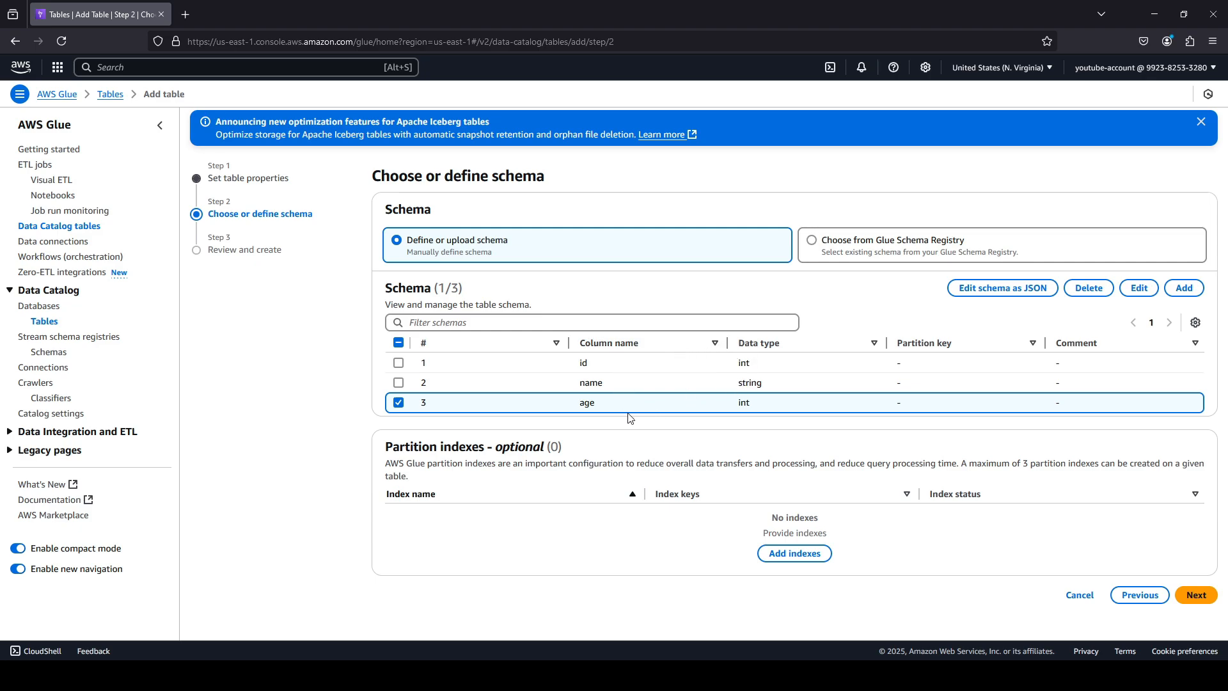
- Proceed to the review of the table properties and schema, and create the table
left_click(1194, 597)
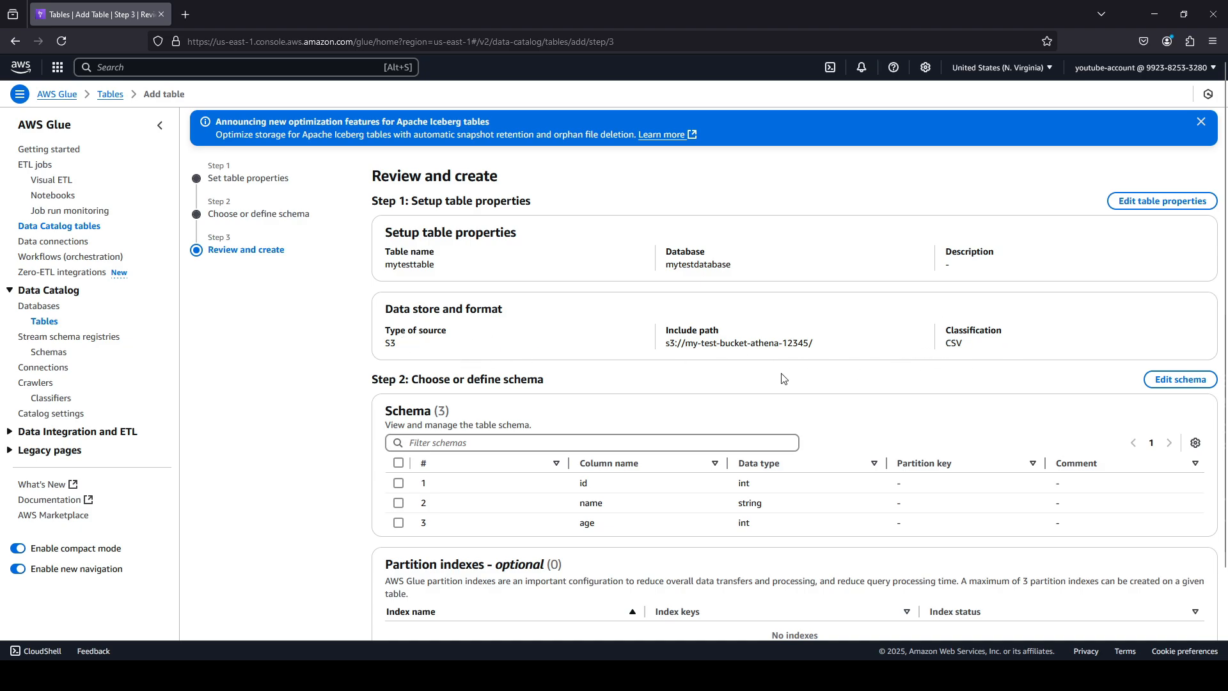
scroll(784, 380, "down", 2)
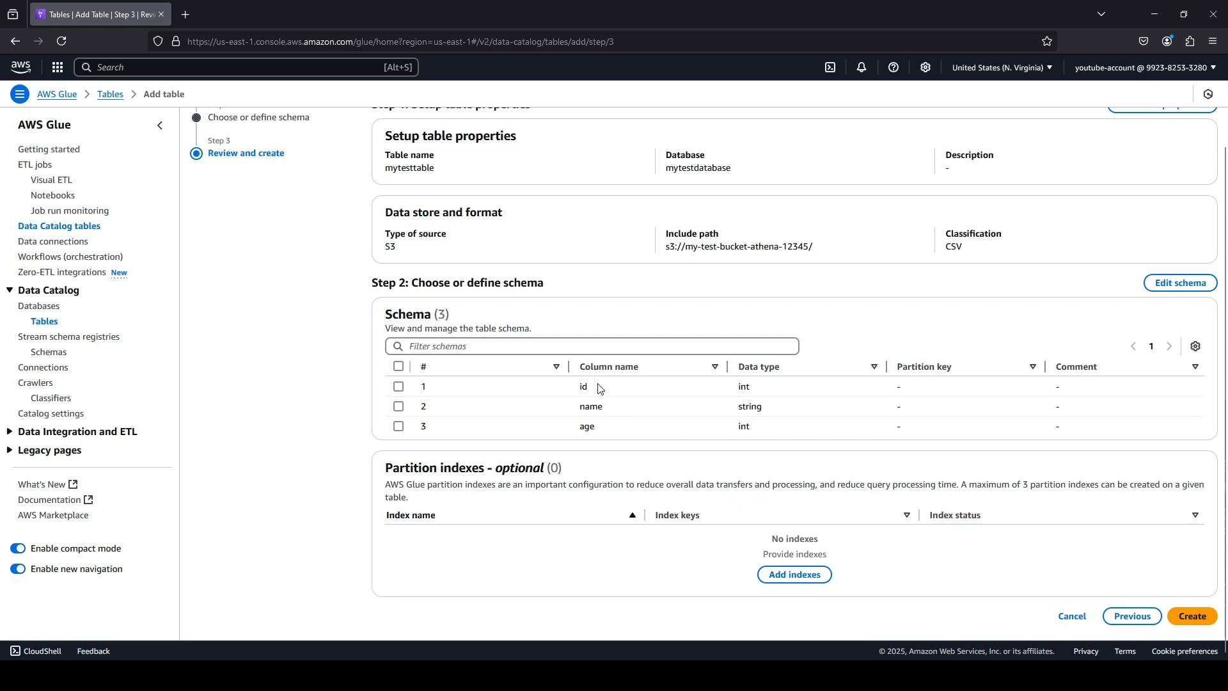
left_click(1193, 616)
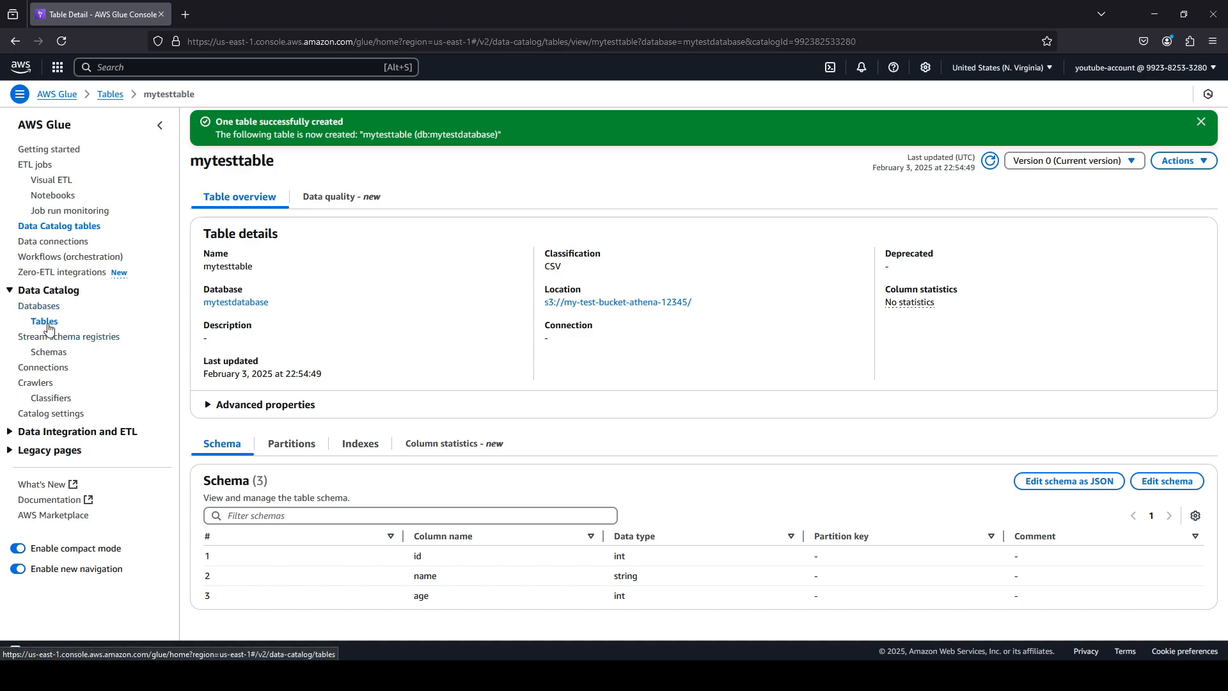
- Return to the console home, open Athena's query editor and read the notice about the query result location
left_click(22, 73)
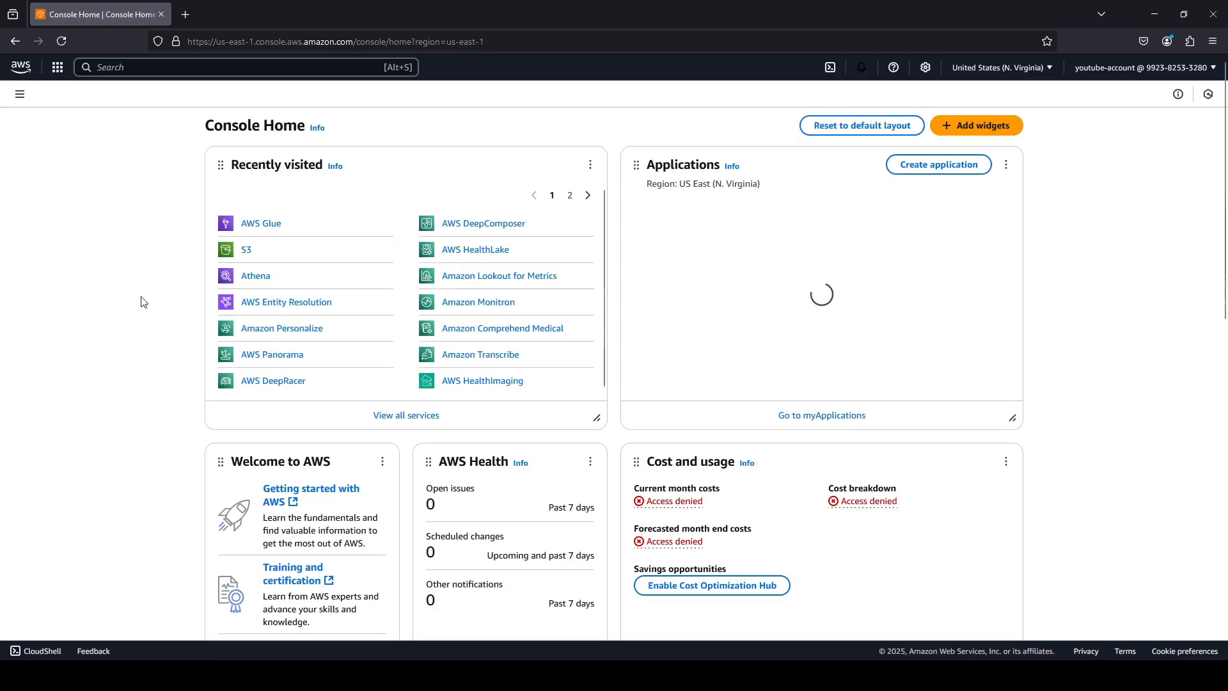
left_click(266, 283)
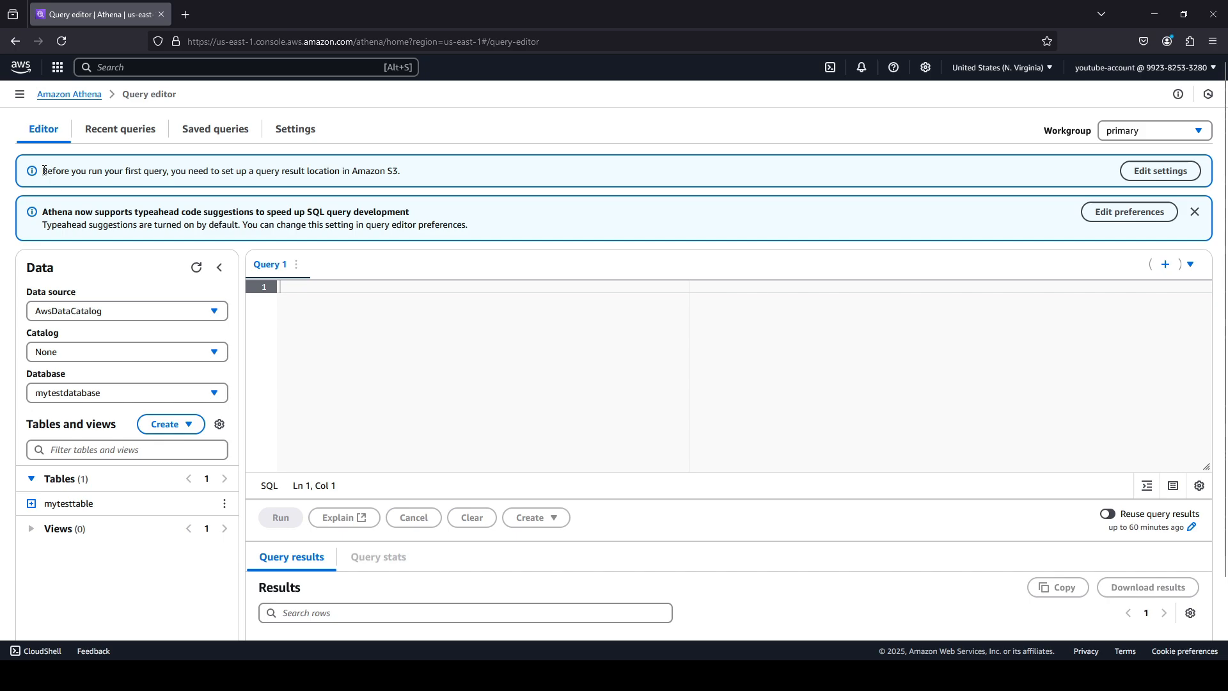
left_click_drag(43, 171, 417, 177)
left_click(419, 178)
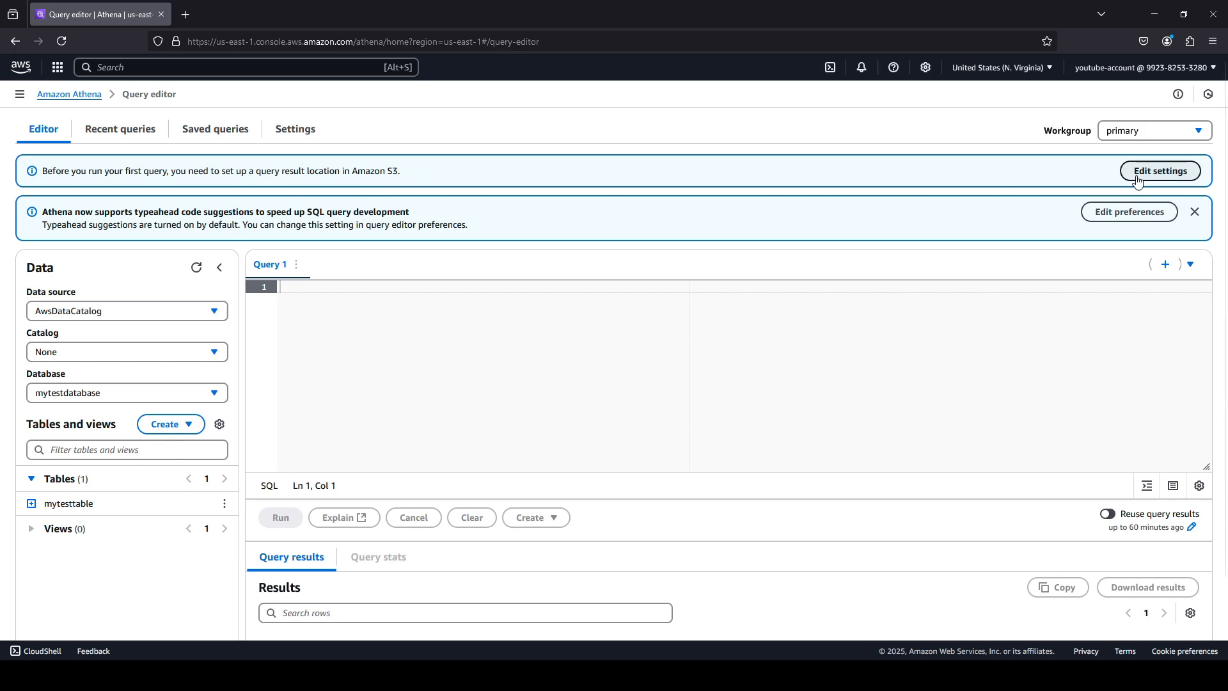
- Set Athena's query result location to the bucket s3://my-test-bucket-athena-12345 and save the settings
left_click(300, 131)
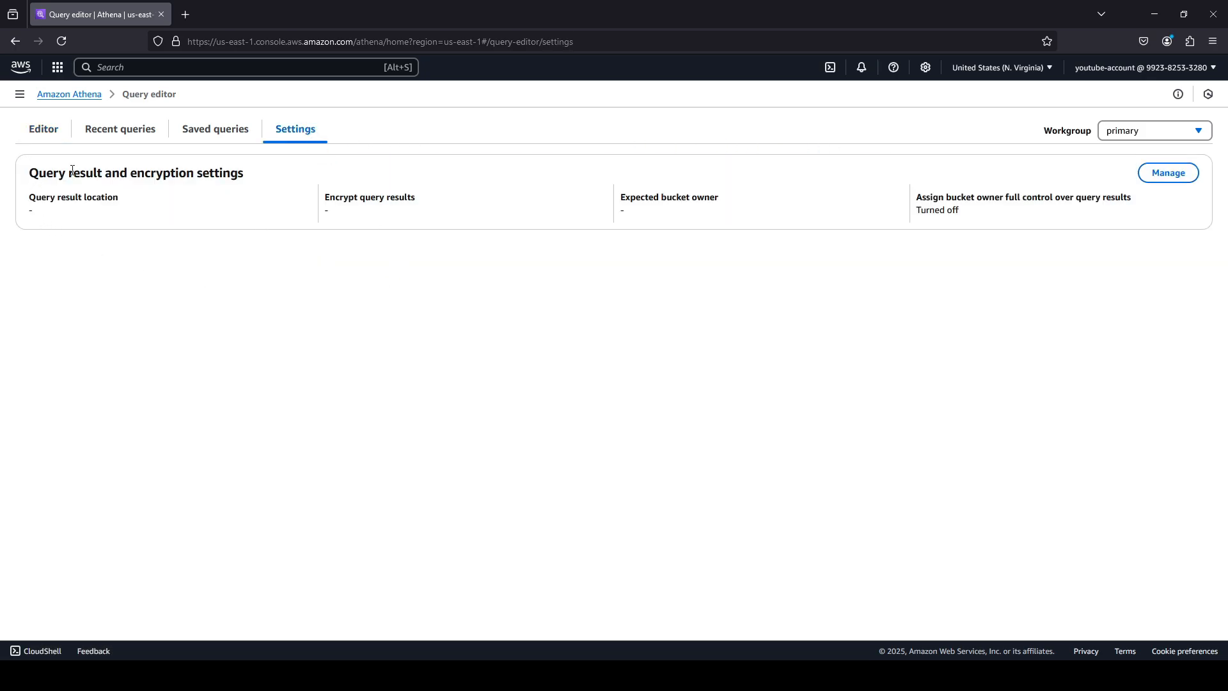
left_click(1158, 179)
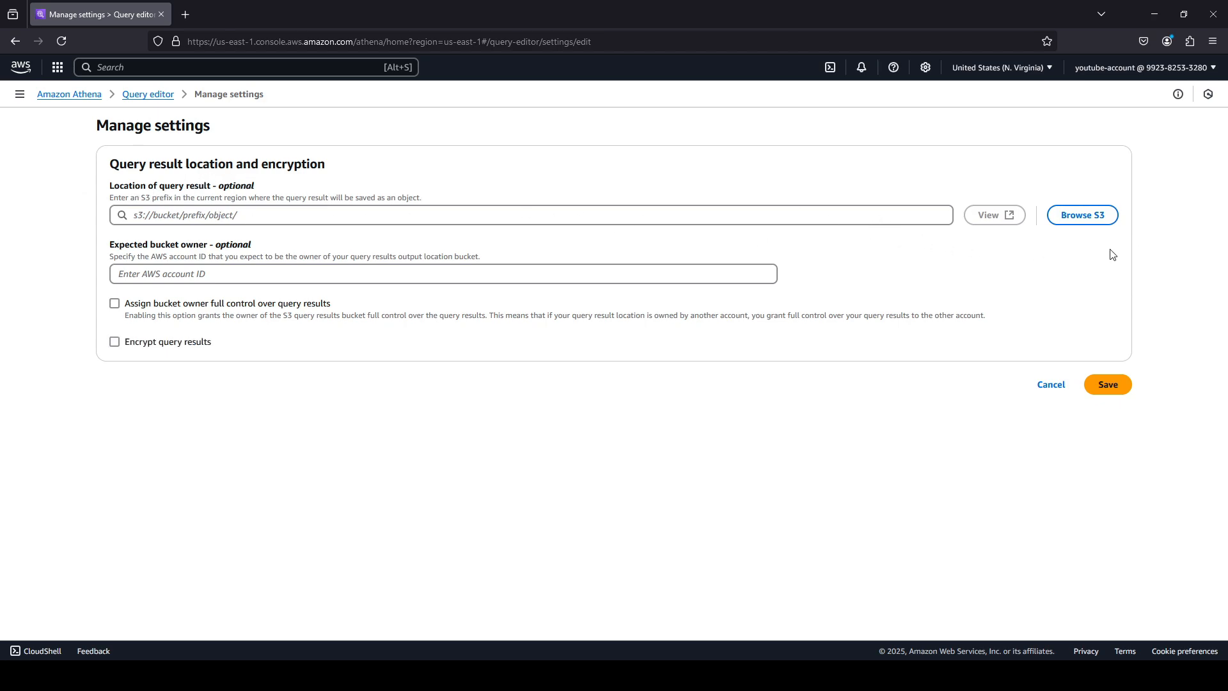
left_click(1100, 215)
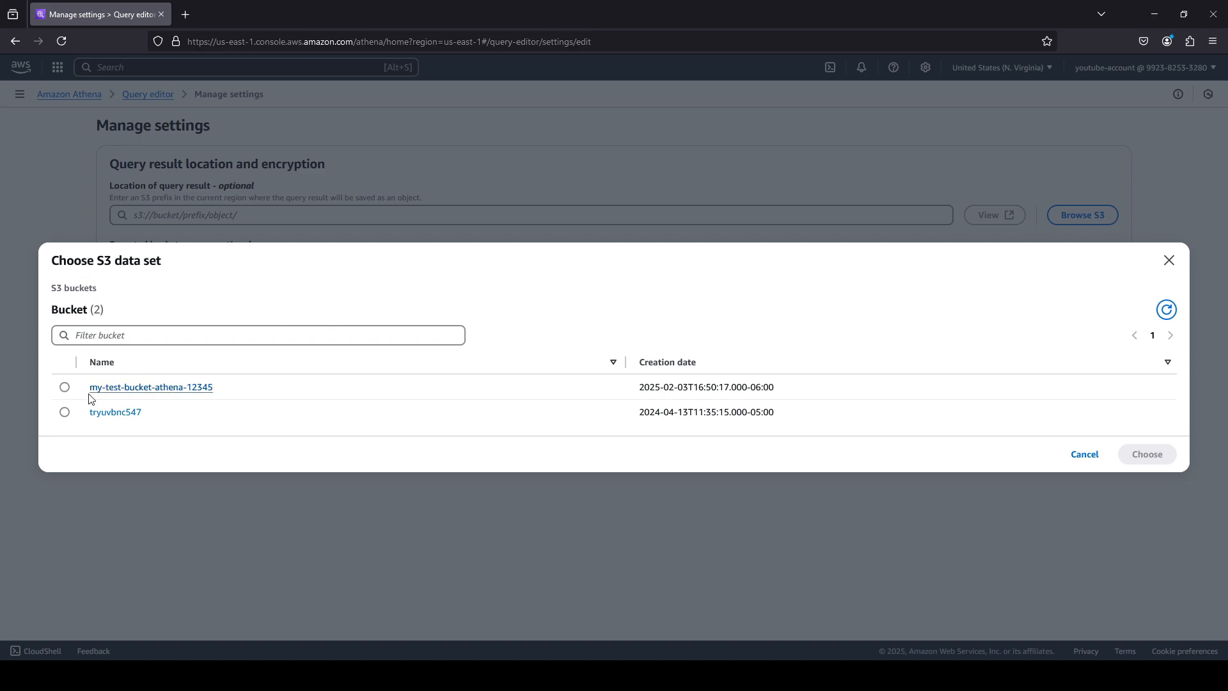
left_click(65, 388)
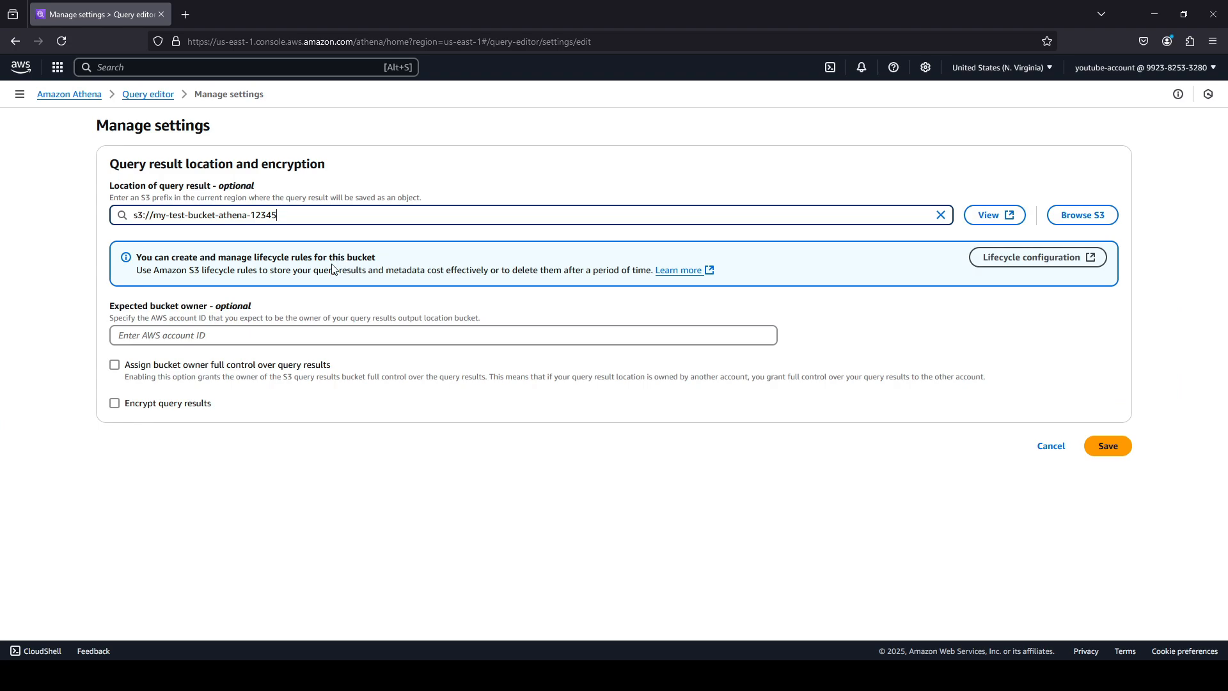
left_click(1117, 447)
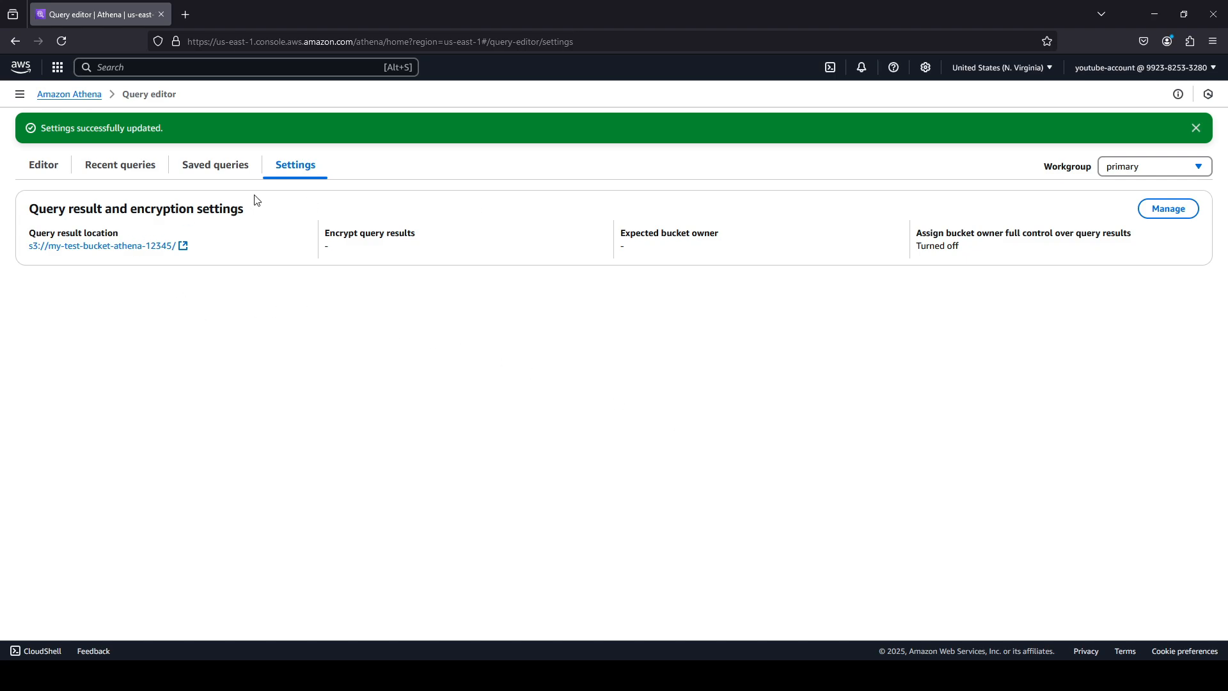
- Return to the query editor, check the database selection and expand mytesttable to list its columns
left_click(56, 166)
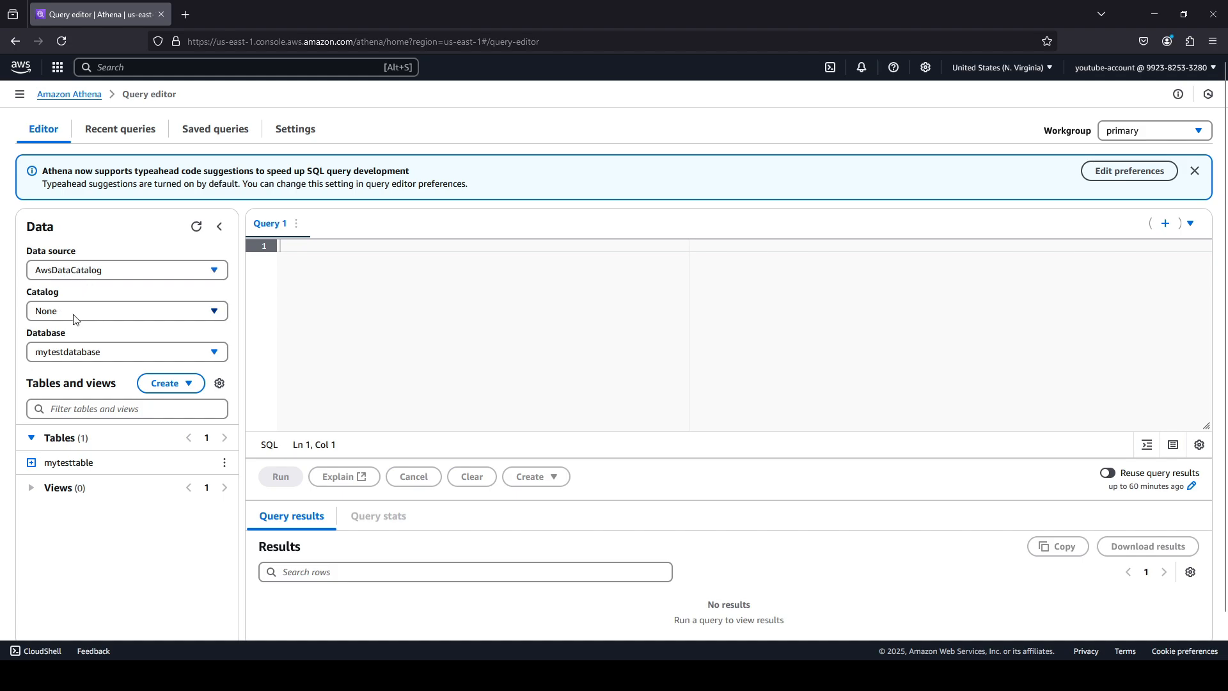
left_click(75, 358)
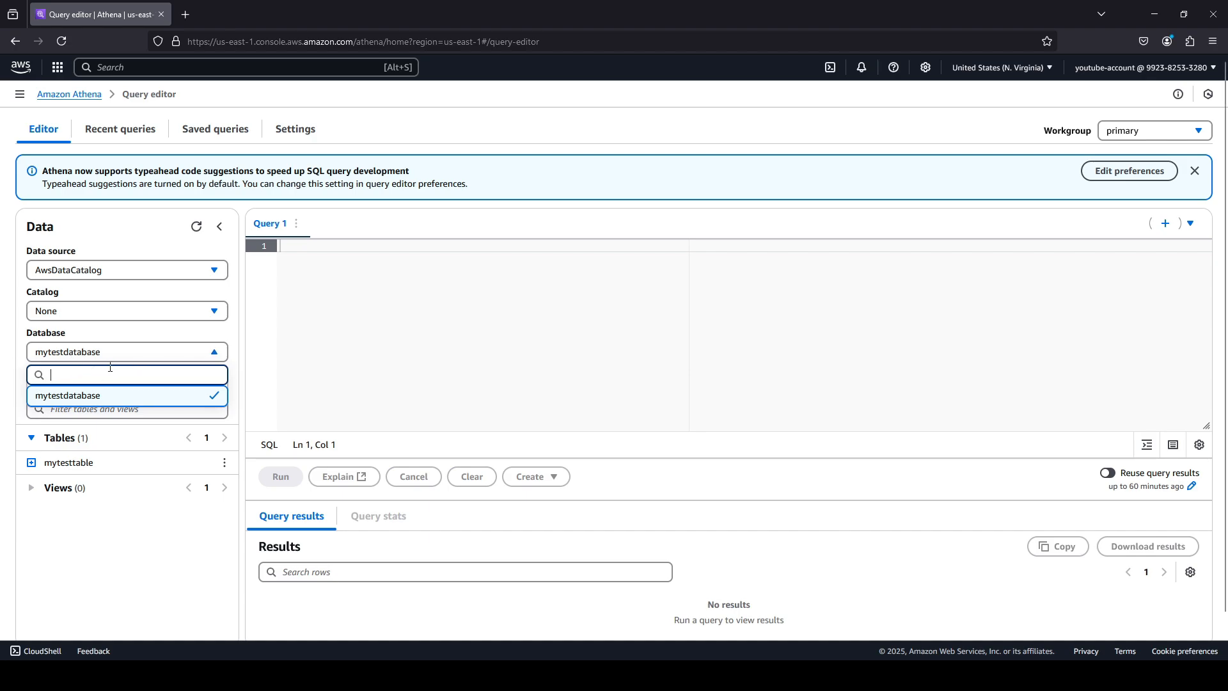
left_click(113, 588)
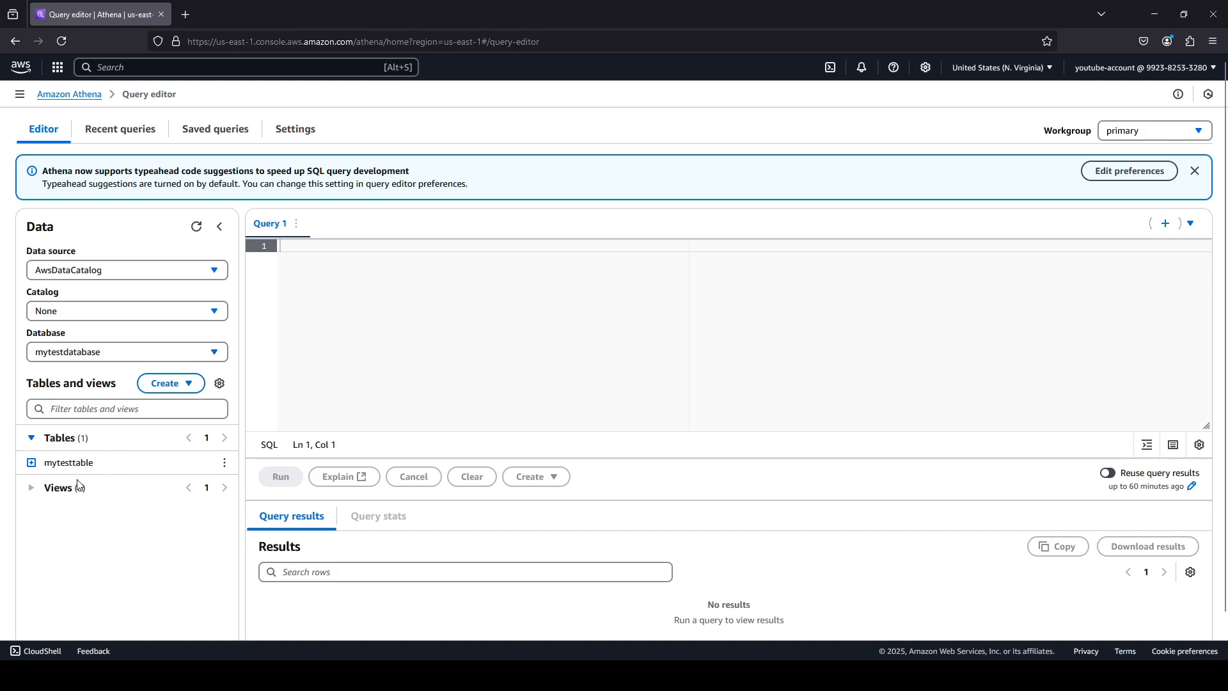
left_click(30, 463)
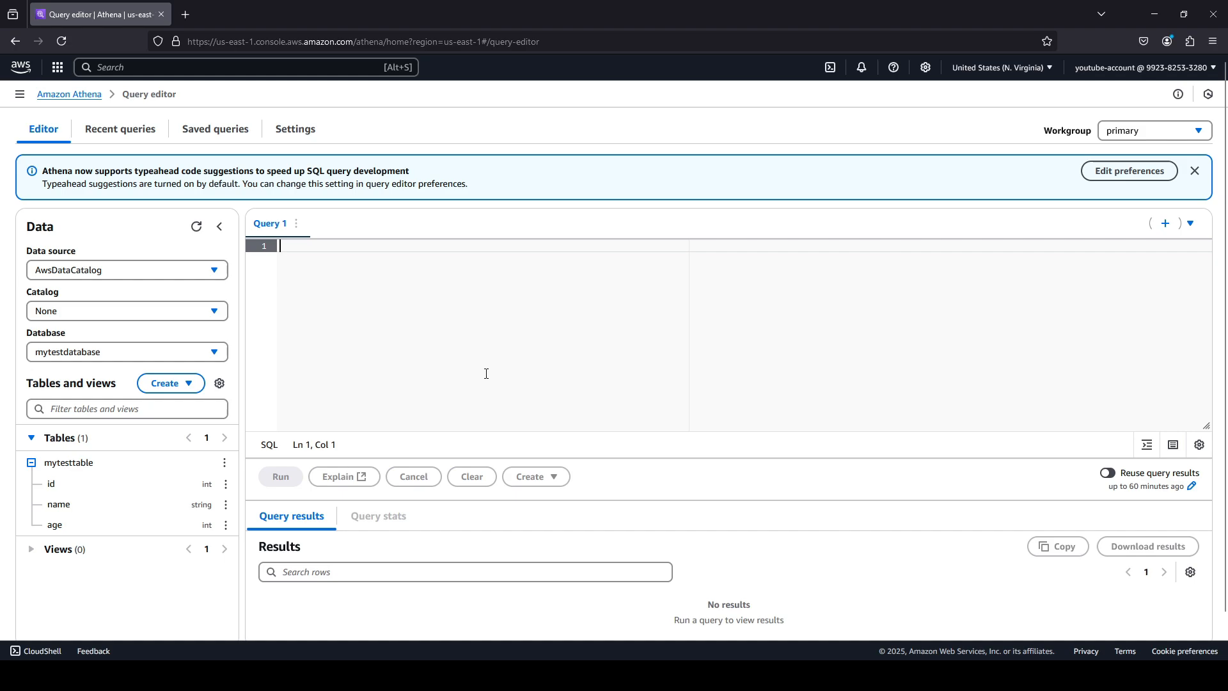
- Write the query "select * from mytesttable" in the Athena query editor
scroll(513, 484, "down", 1)
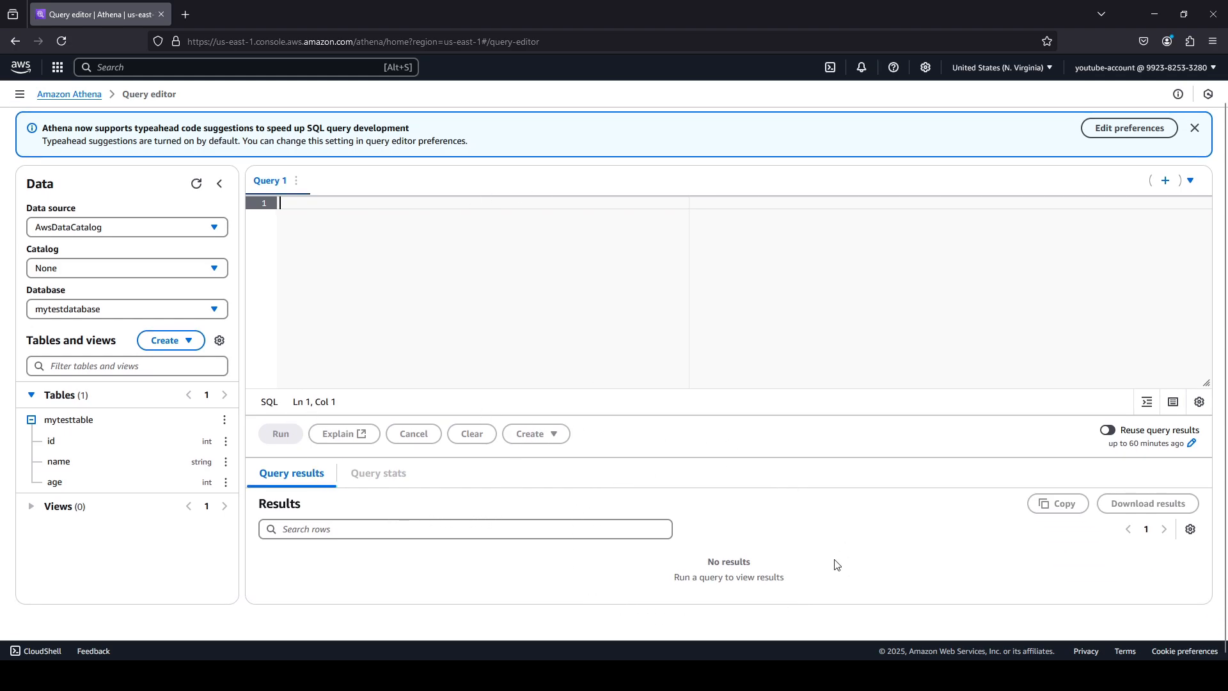
scroll(601, 528, "up", 1)
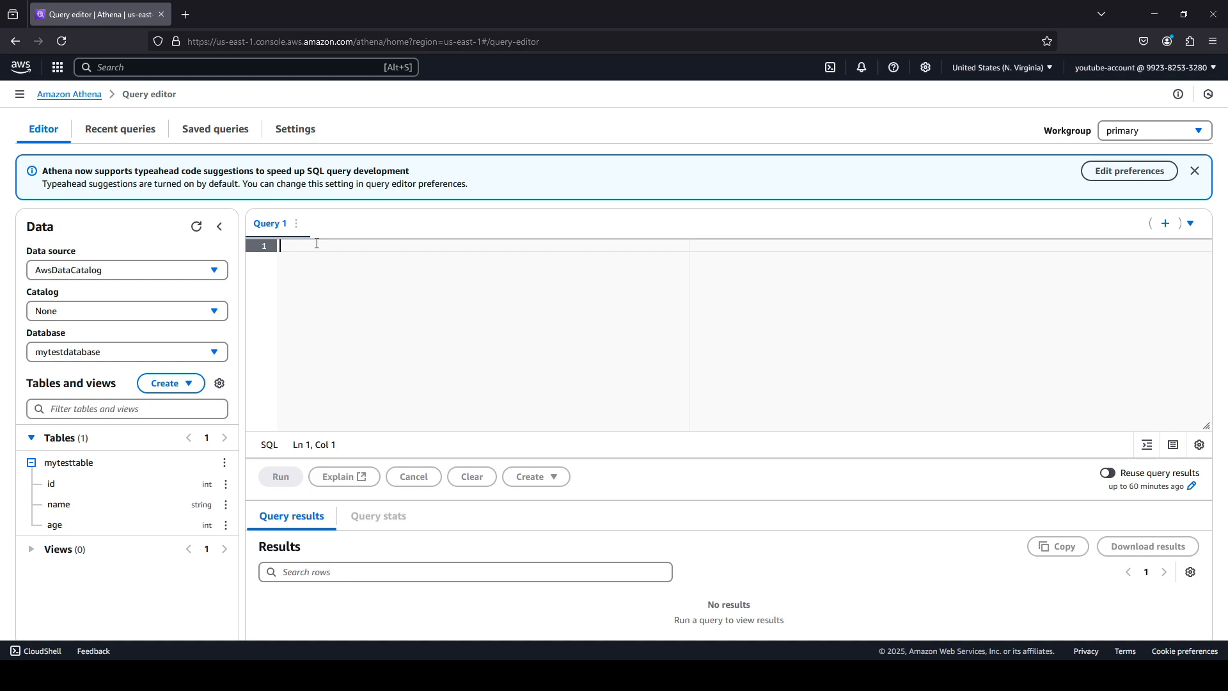
type("select ")
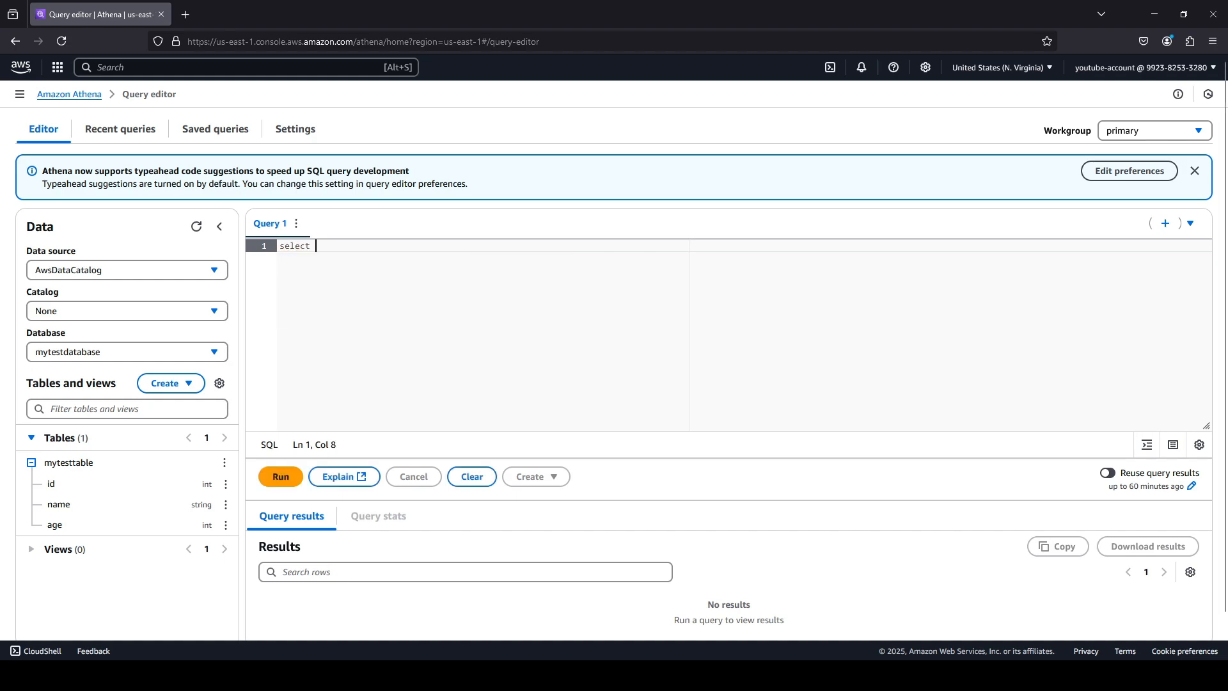
type("* from my")
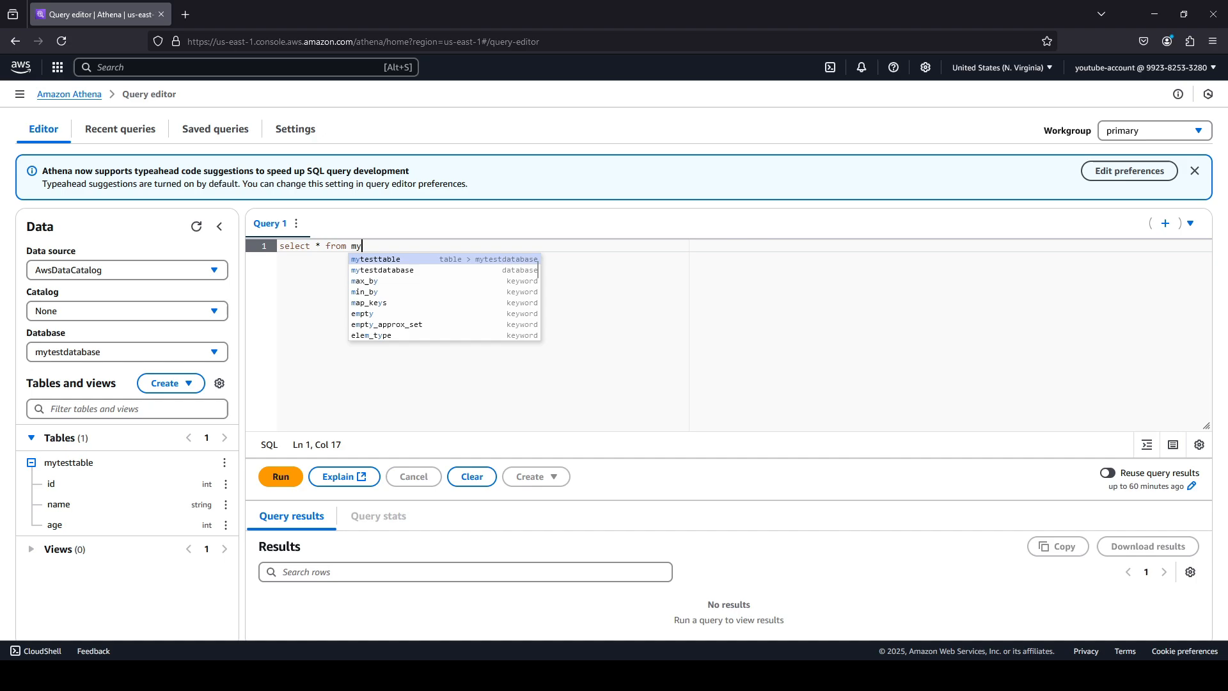
key("Return")
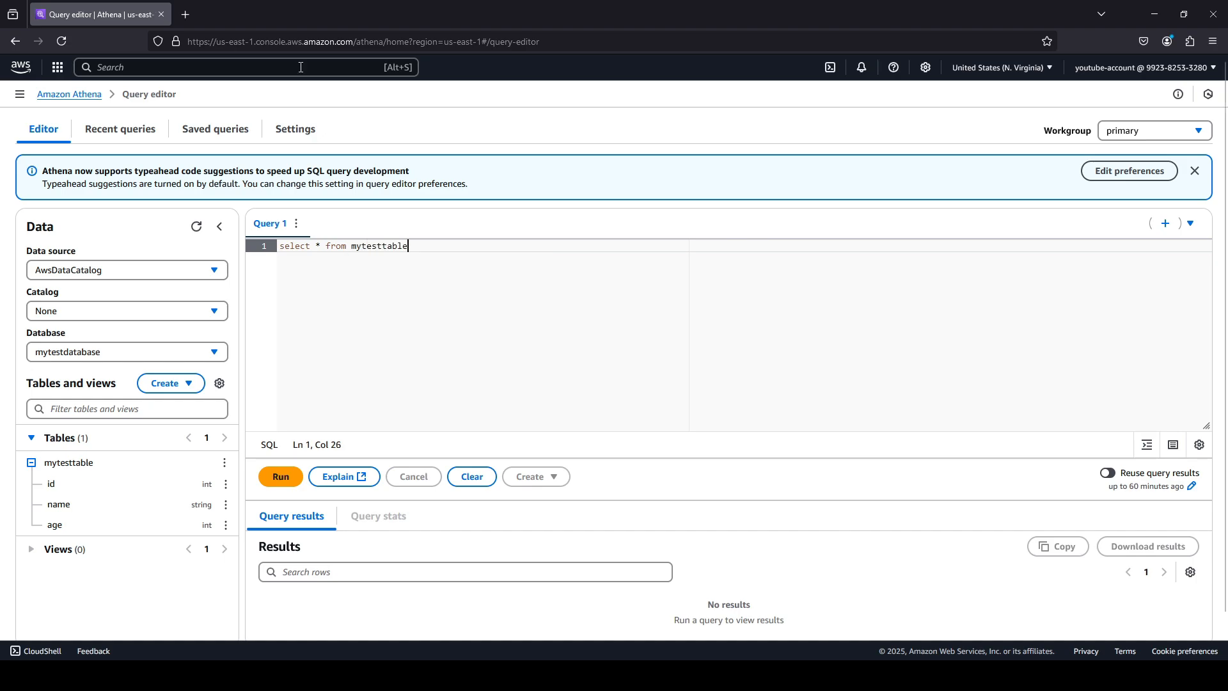
left_click(322, 249)
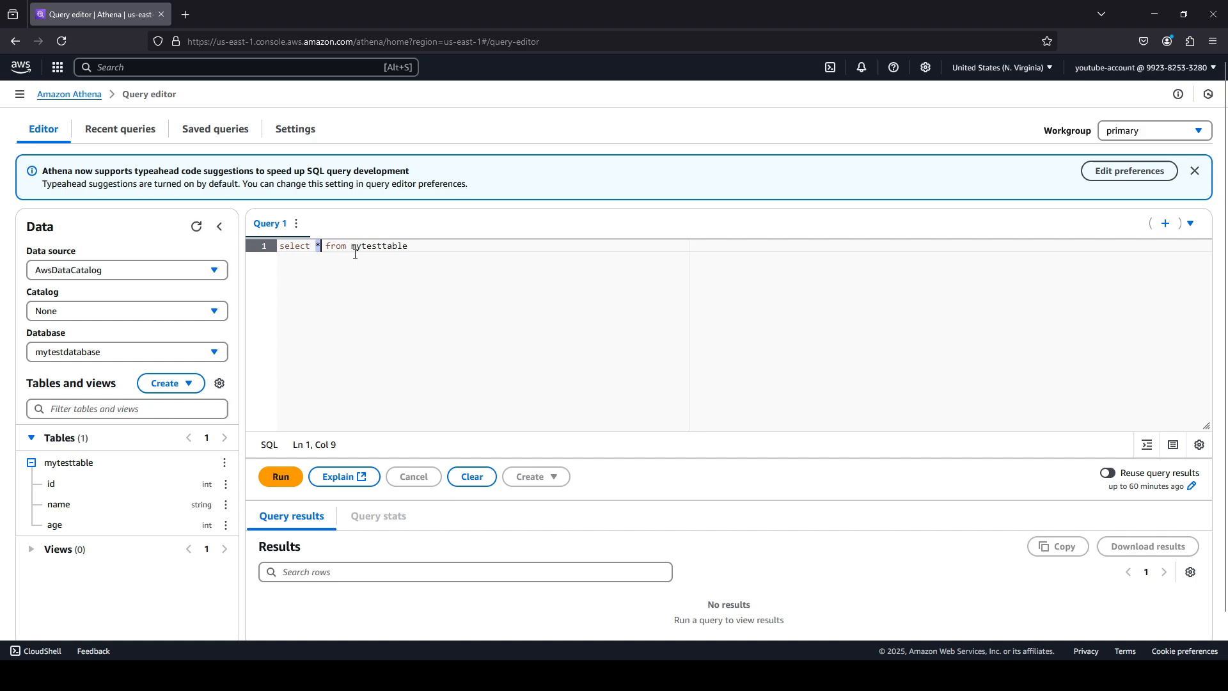
left_click_drag(352, 249, 417, 252)
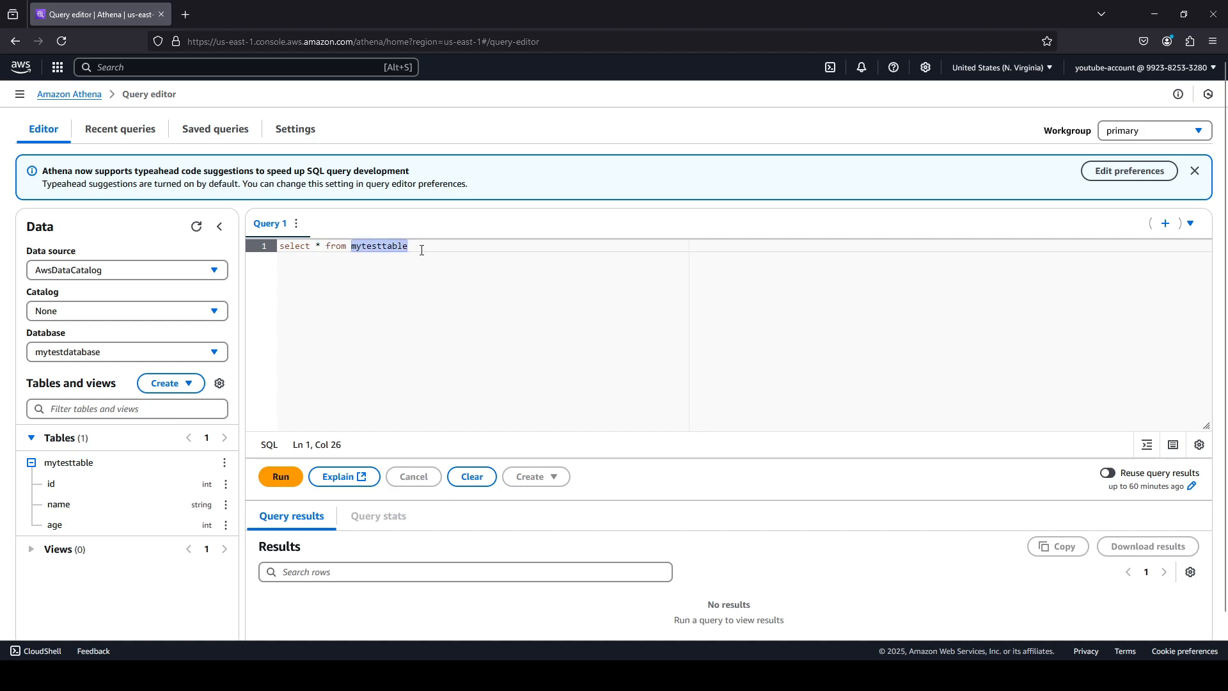
left_click(421, 251)
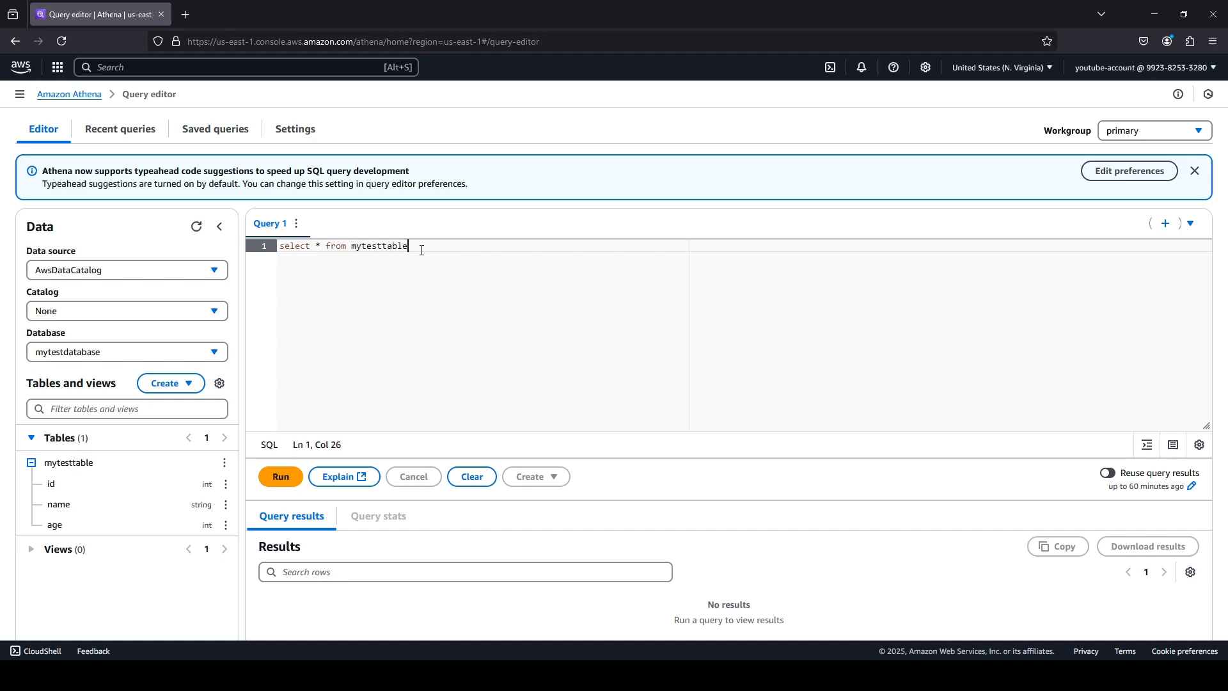
- Run the query on mytesttable and review the returned rows
left_click(285, 480)
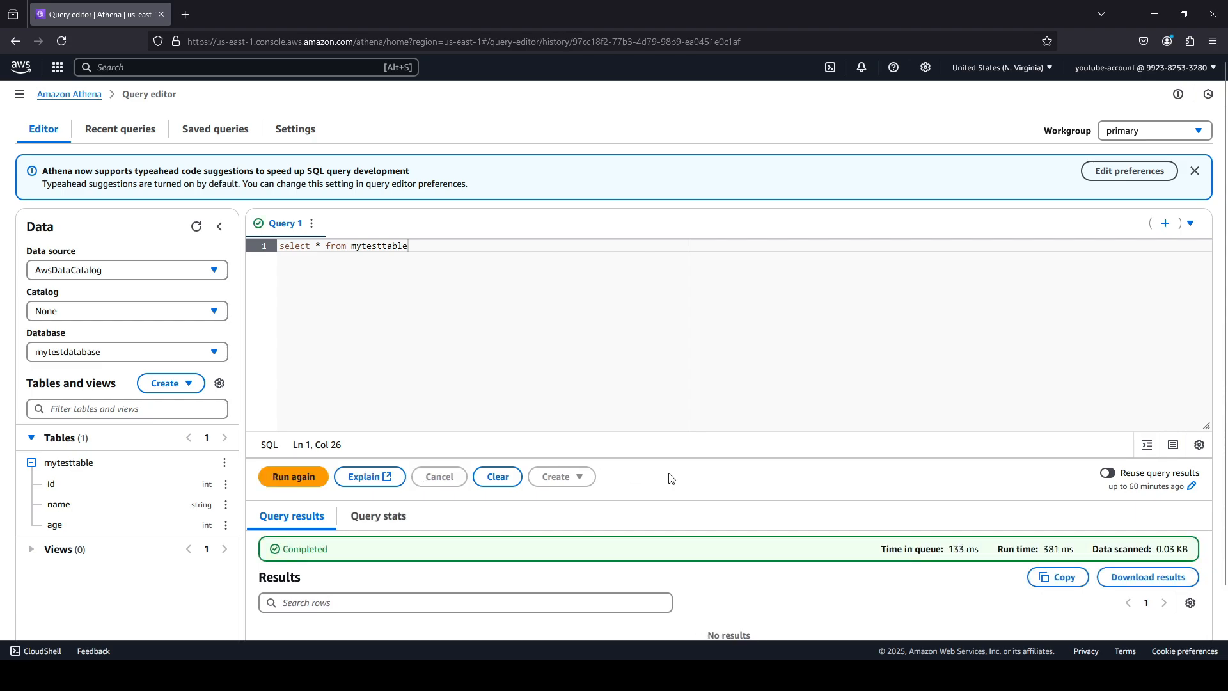
scroll(665, 584, "down", 3)
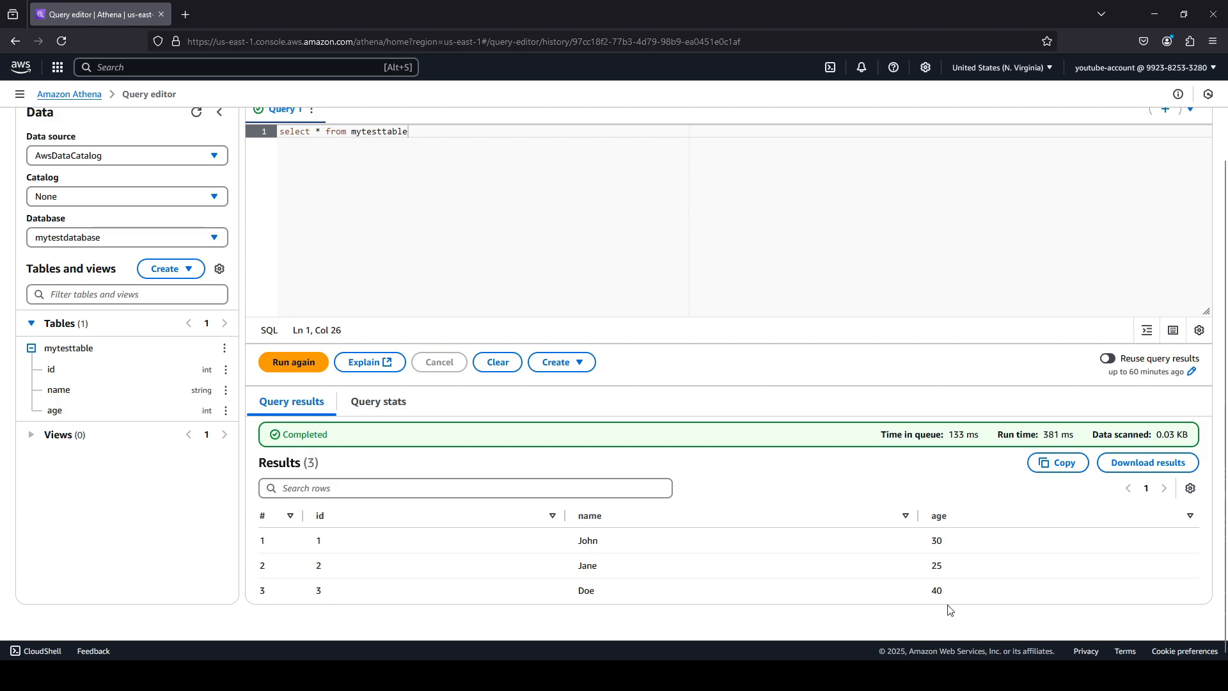
scroll(799, 550, "up", 2)
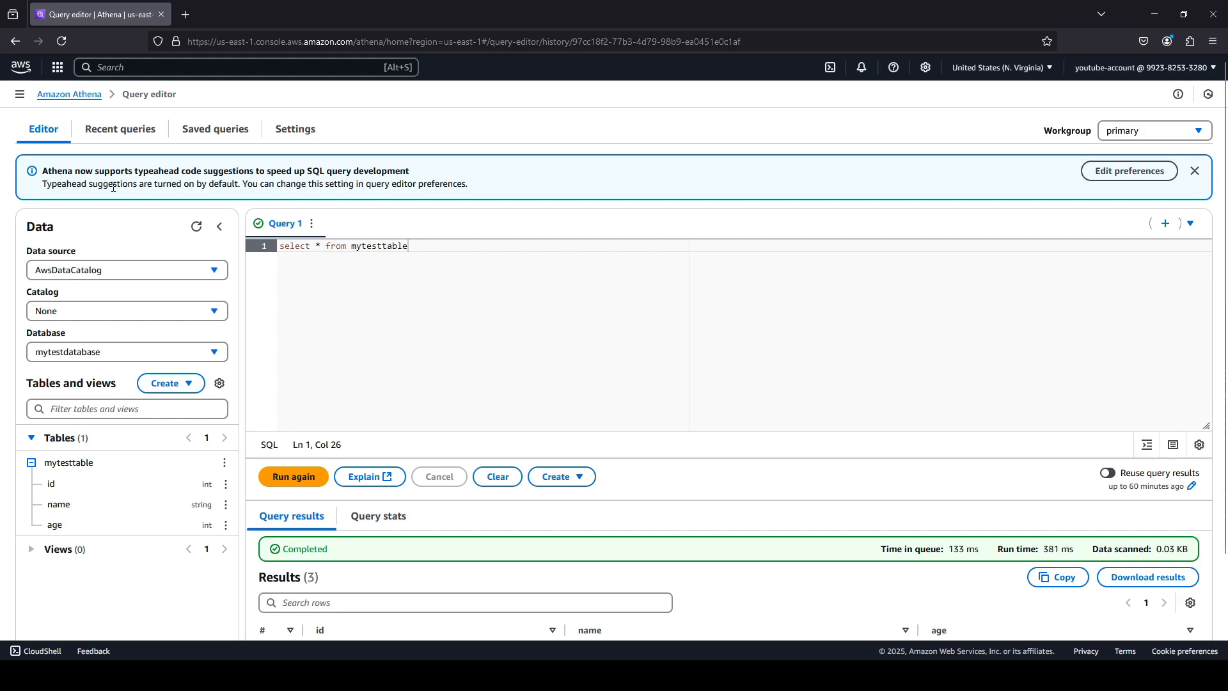
- Return to the console home, open the AWS Glue databases and delete mytestdatabase
left_click(22, 67)
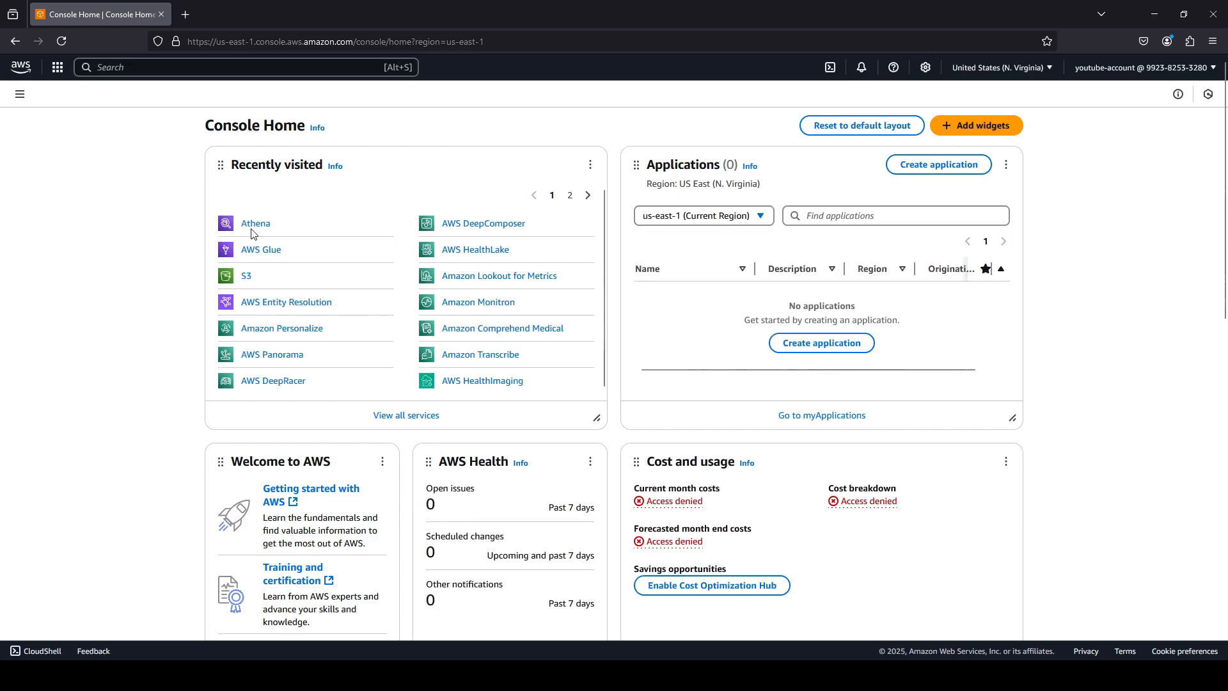
left_click(256, 252)
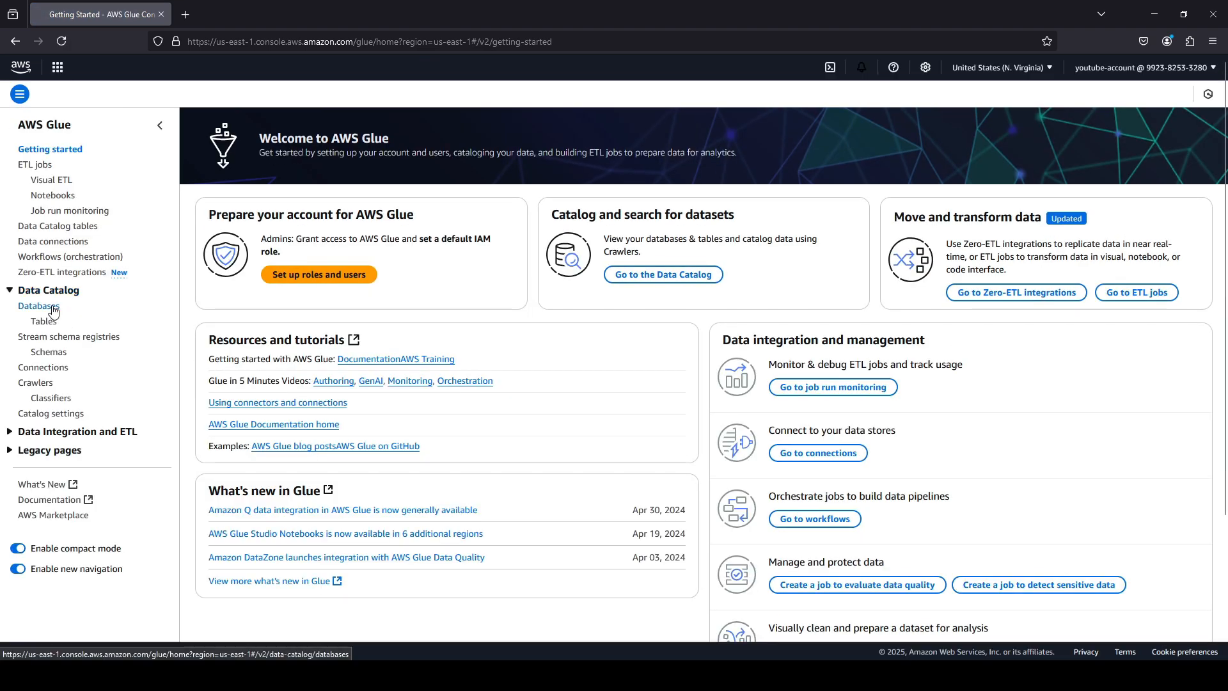
left_click(44, 306)
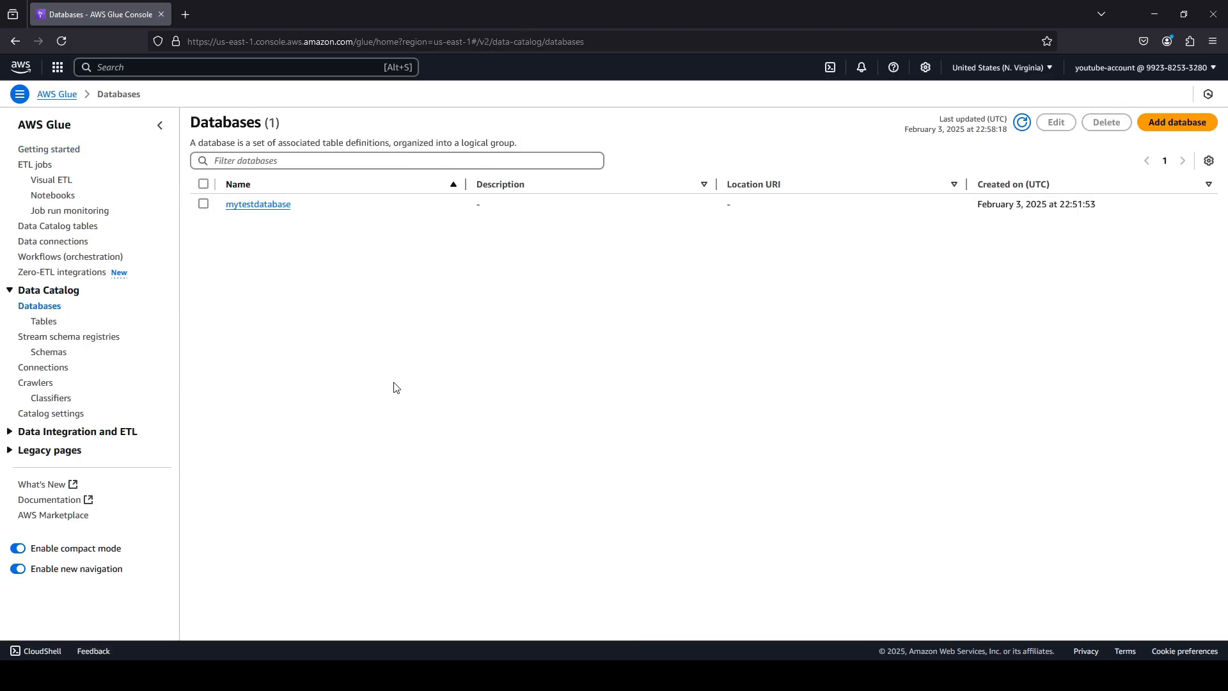
left_click(203, 204)
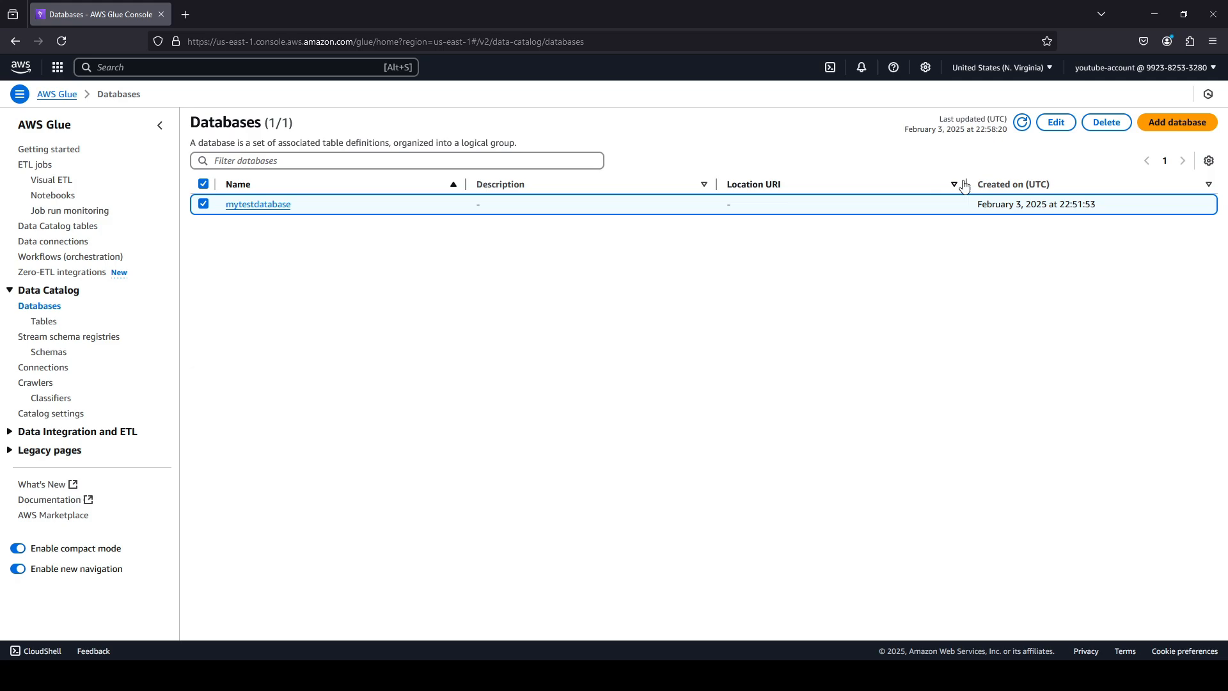
left_click(1104, 122)
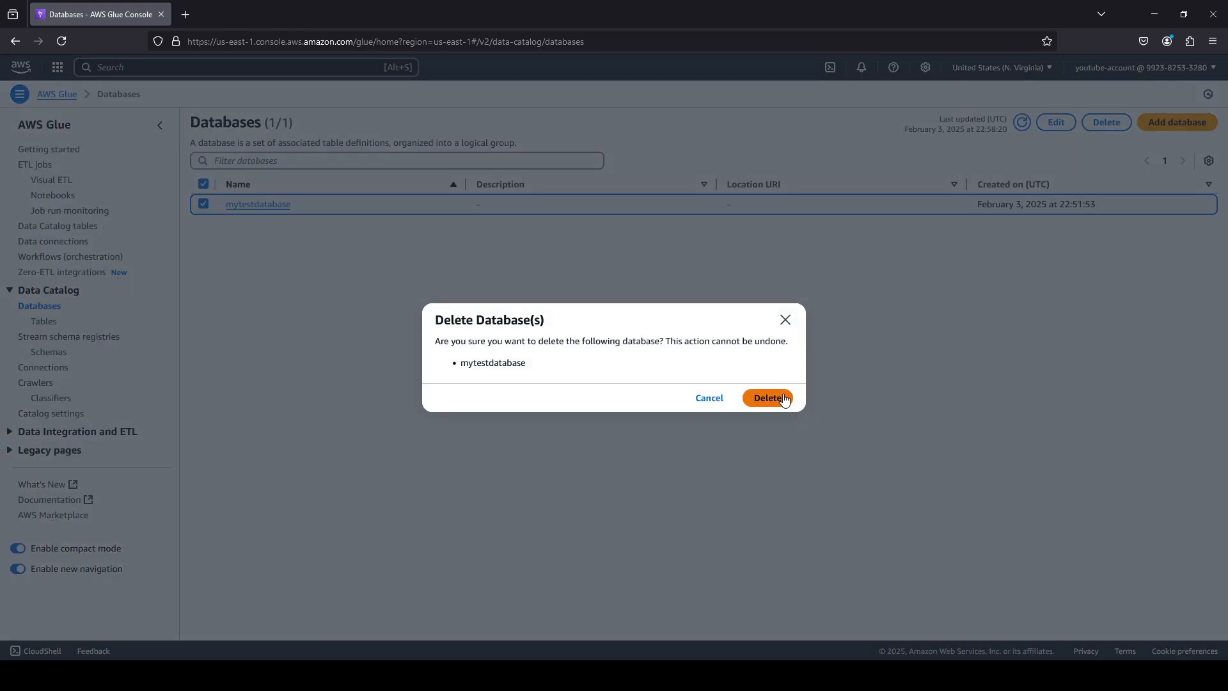
left_click(783, 398)
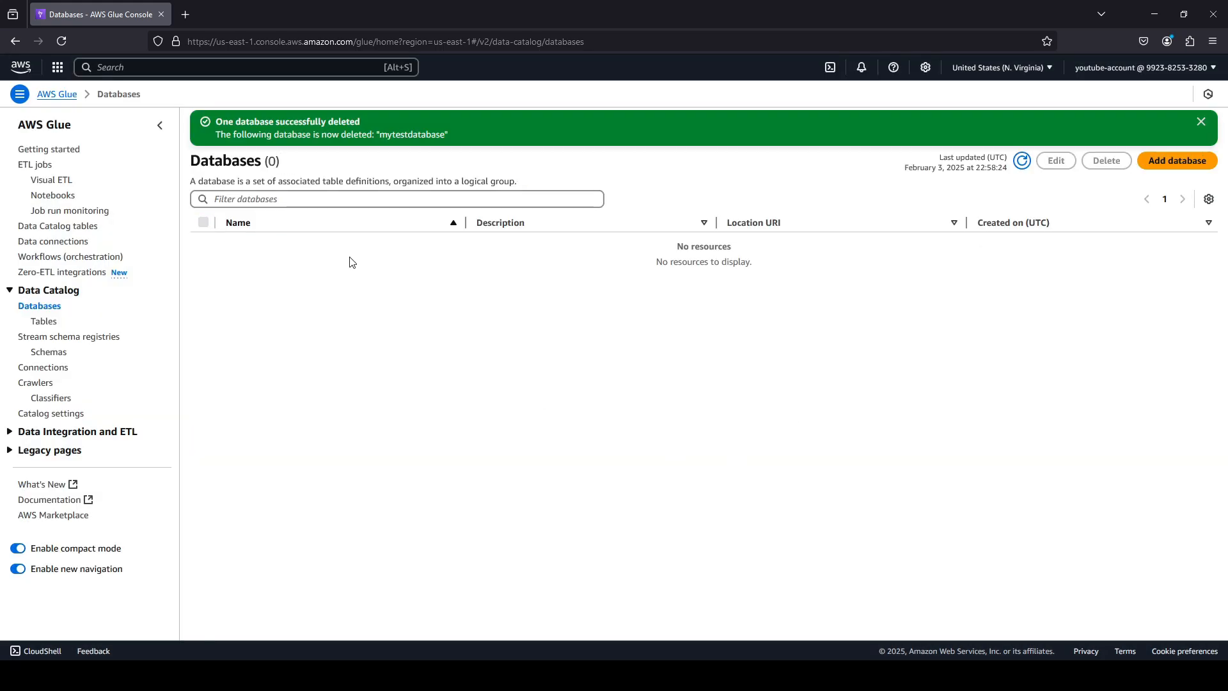
- Open the S3 bucket my-test-bucket-athena-12345 from the console home and inspect the query output files in Unsaved/2025/02/03
left_click(29, 71)
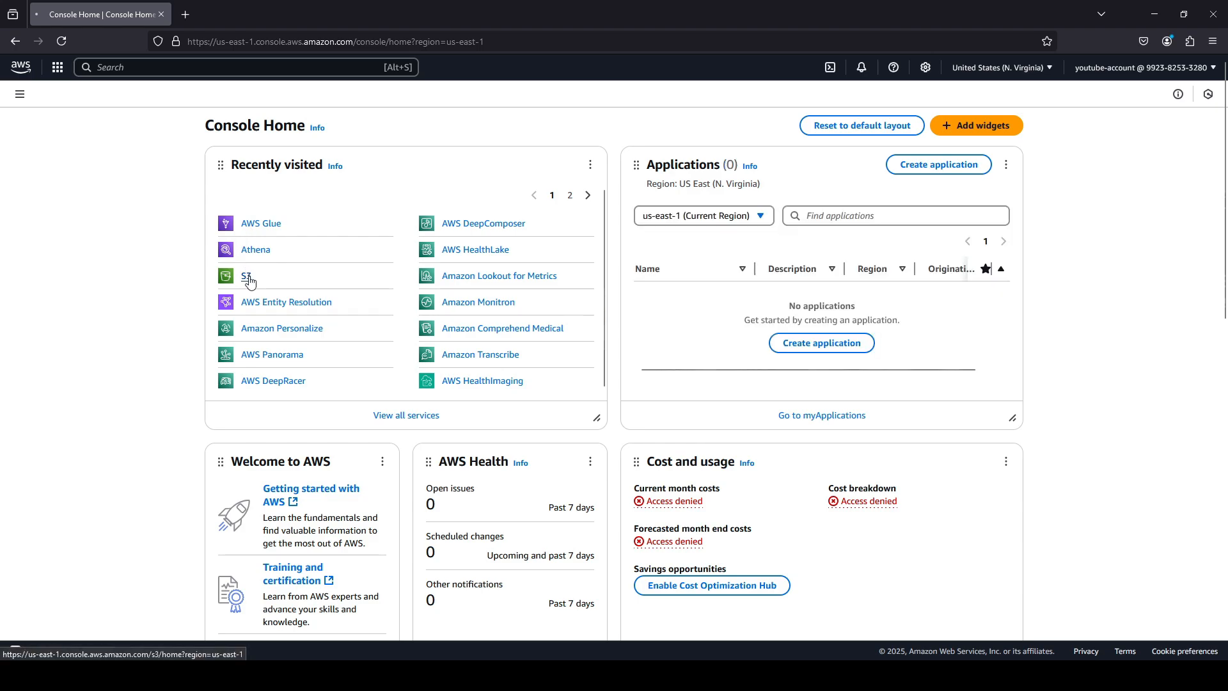
left_click(248, 279)
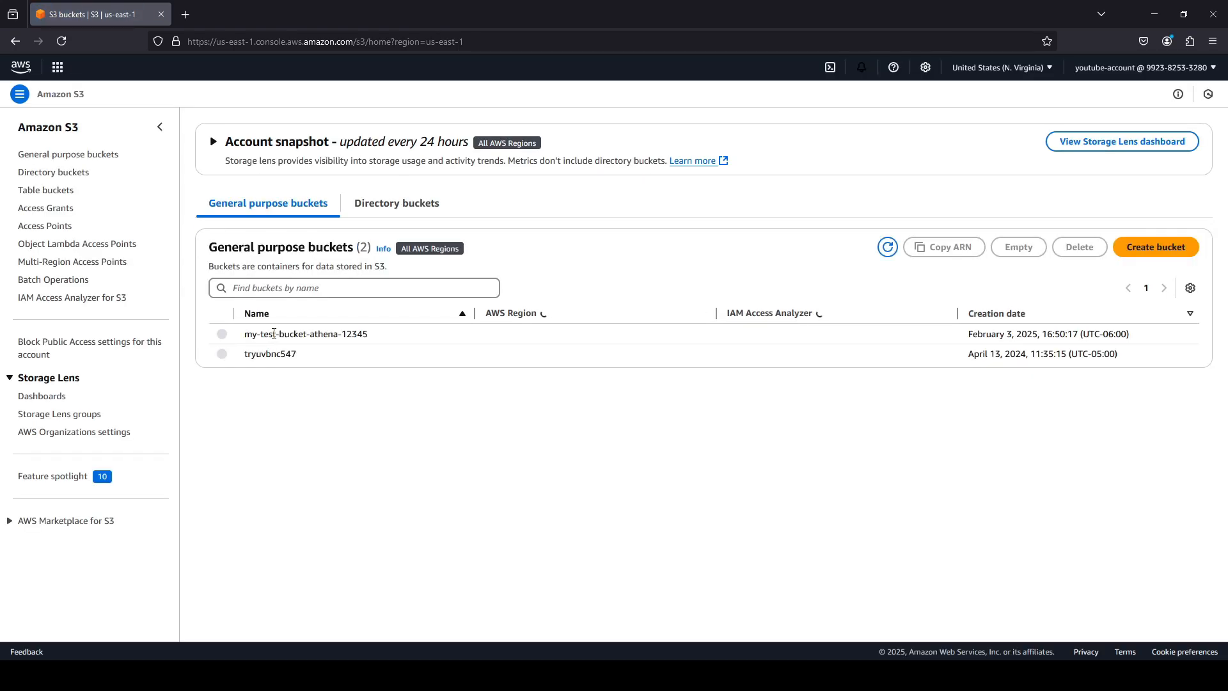
left_click(275, 334)
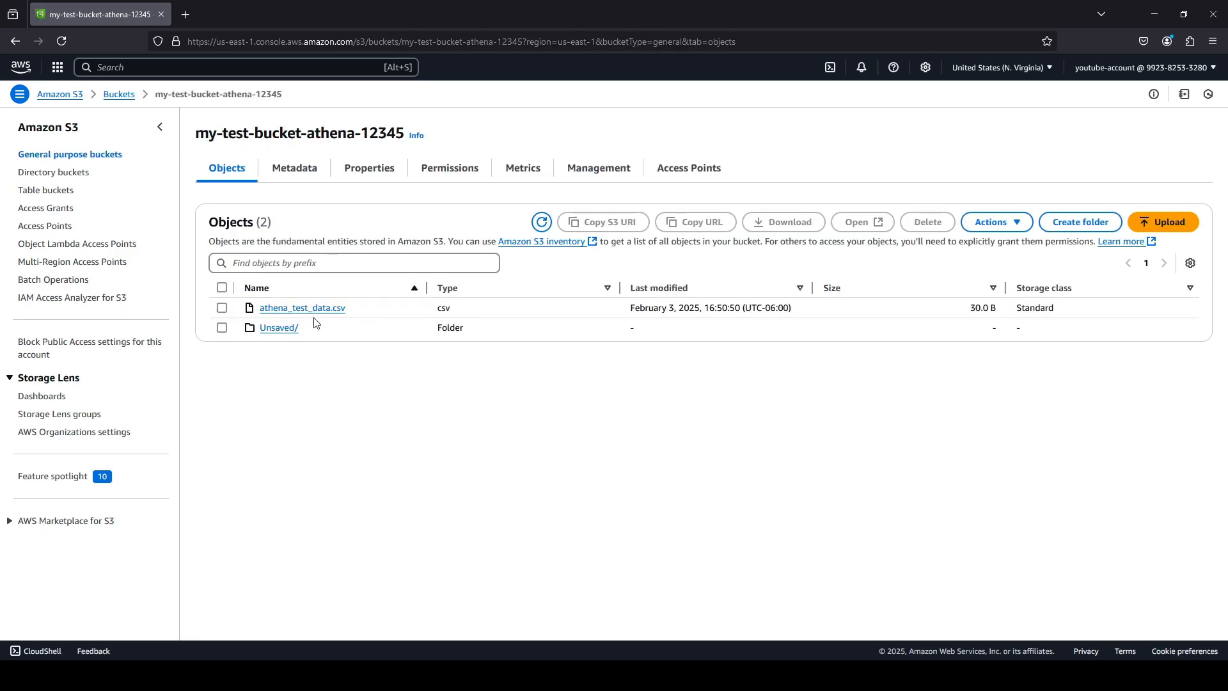
left_click(274, 328)
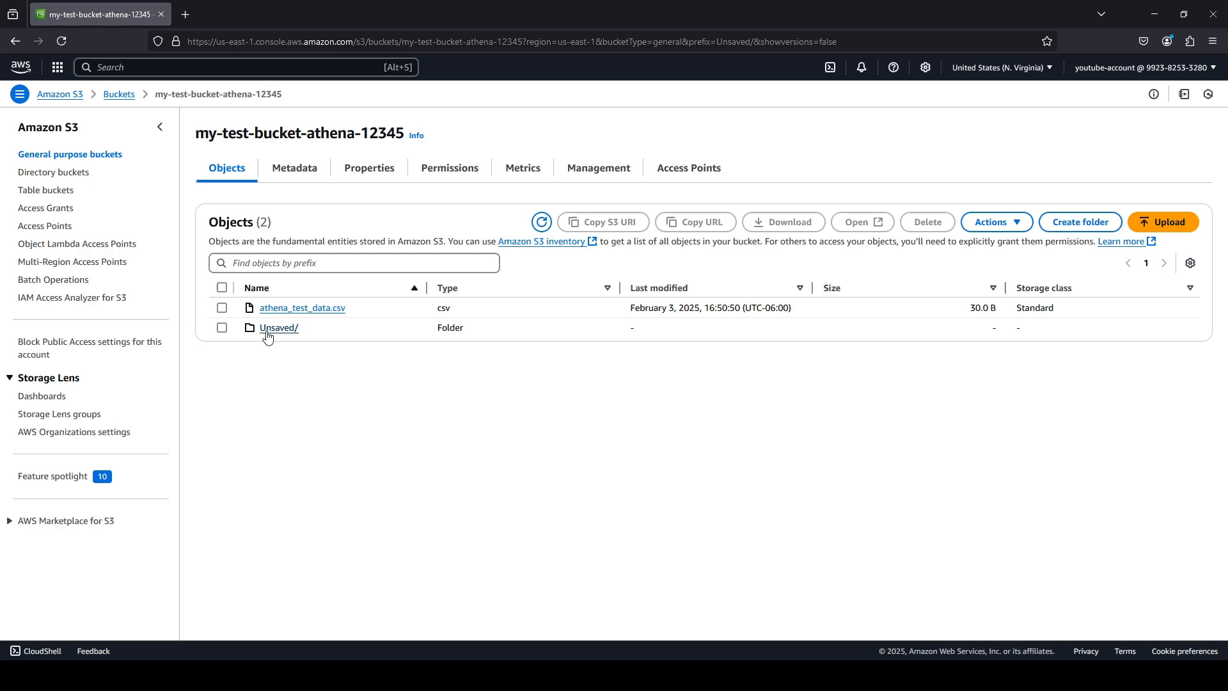
left_click(278, 312)
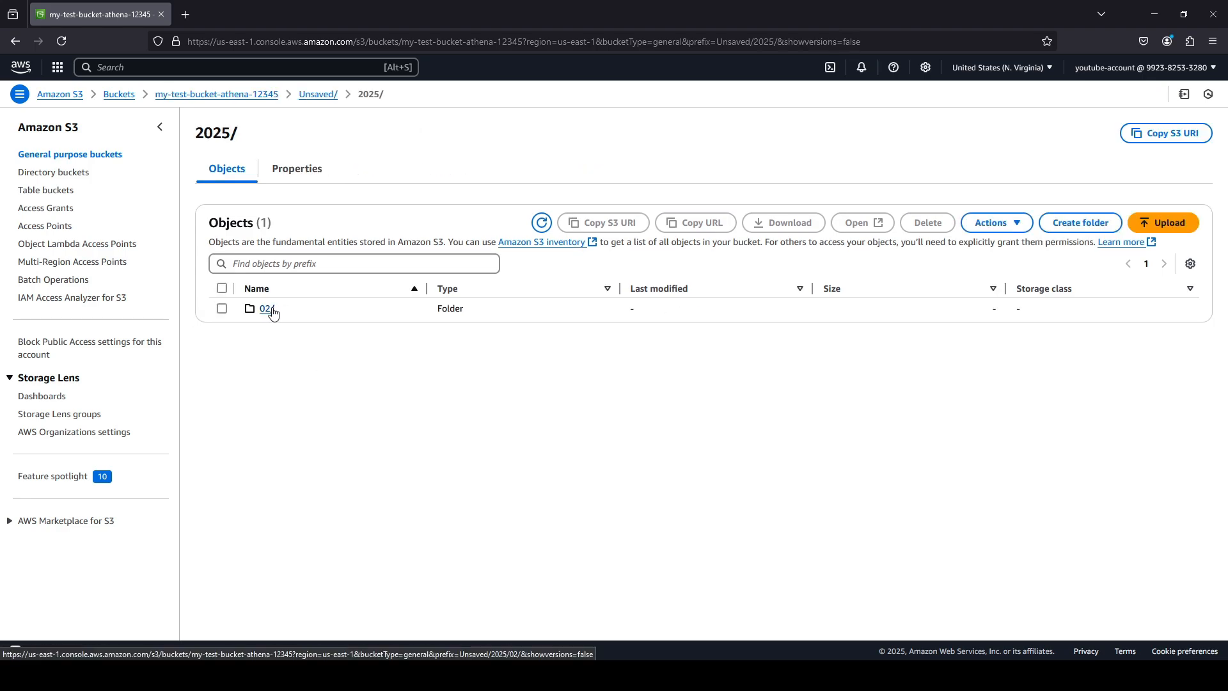
left_click(272, 309)
left_click(274, 312)
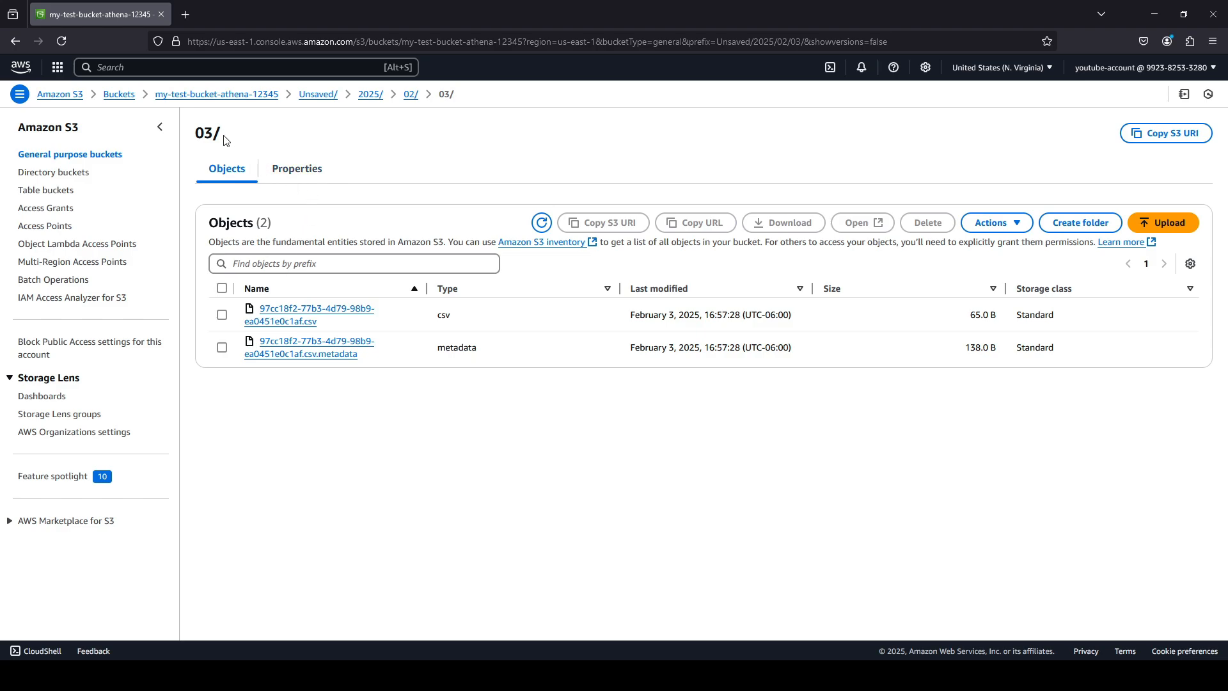
- Empty the bucket my-test-bucket-athena-12345, confirming with "permanently delete", and exit the status page
left_click(121, 95)
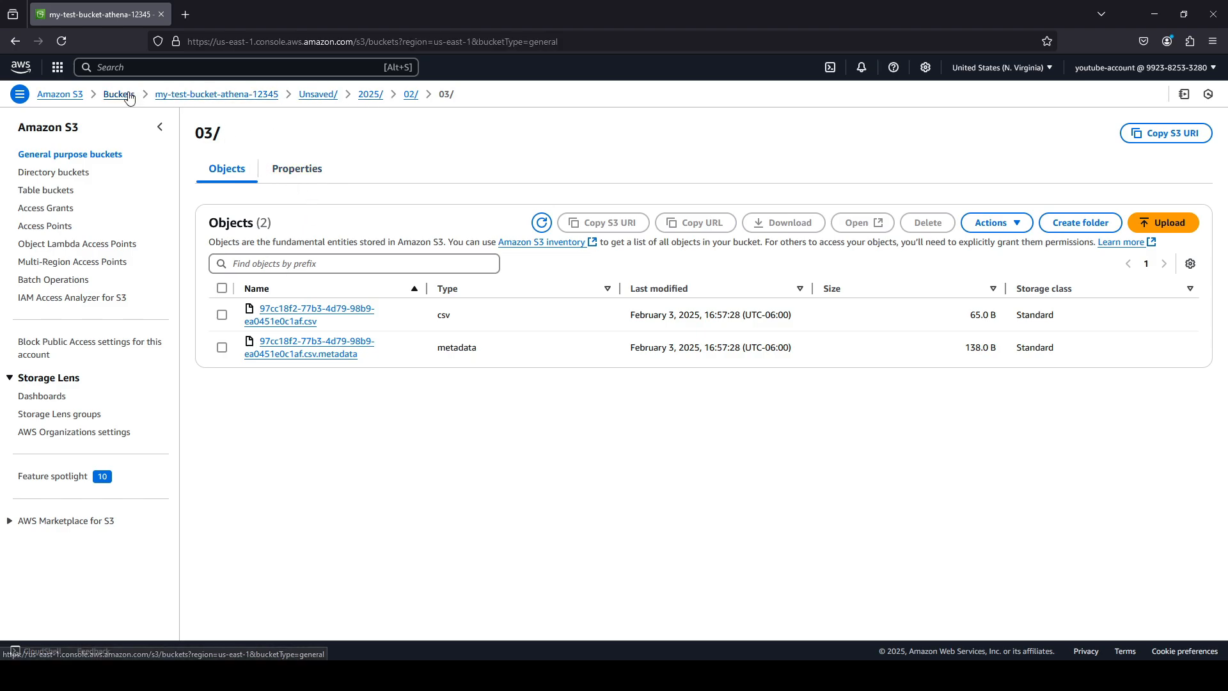
left_click(222, 333)
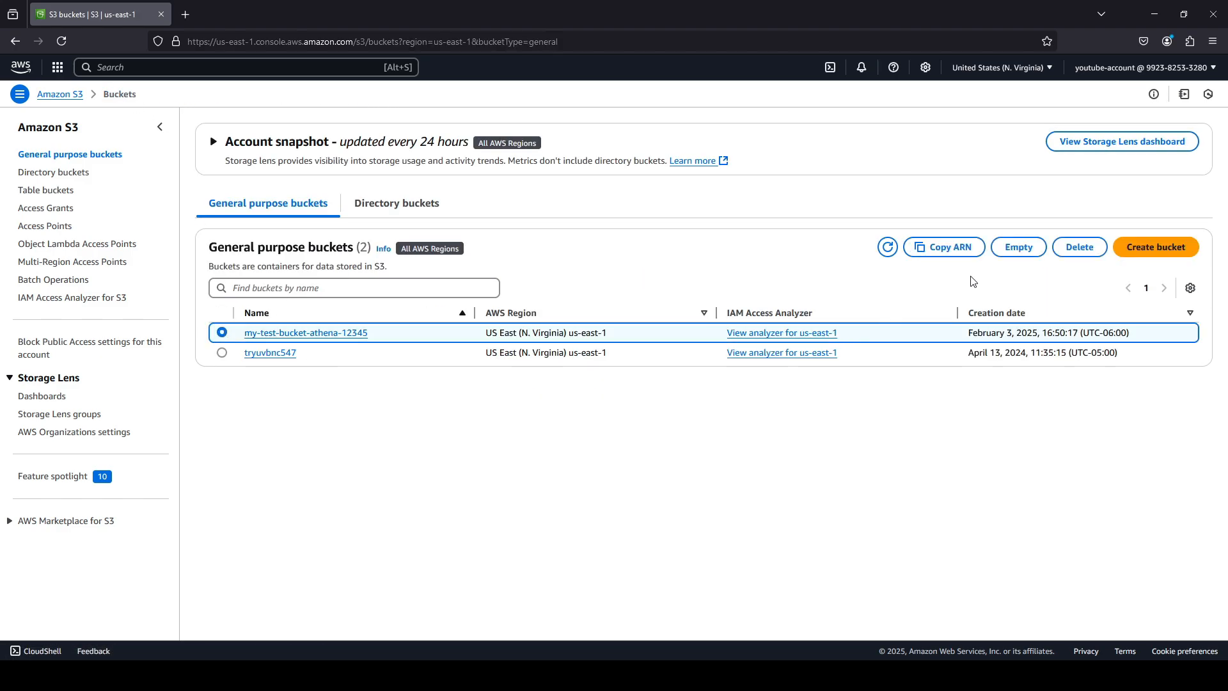
left_click(1012, 256)
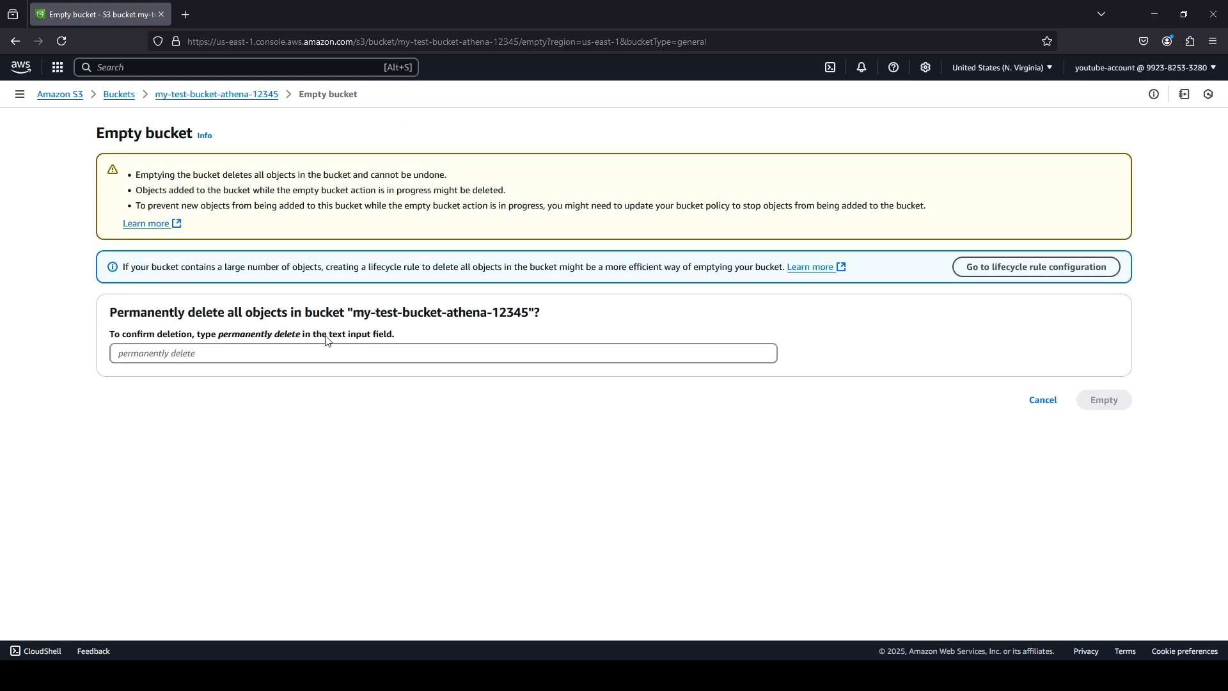
left_click(259, 354)
left_click_drag(220, 335, 303, 343)
key("ctrl+c")
left_click(272, 358)
key("ctrl+v")
left_click(1094, 403)
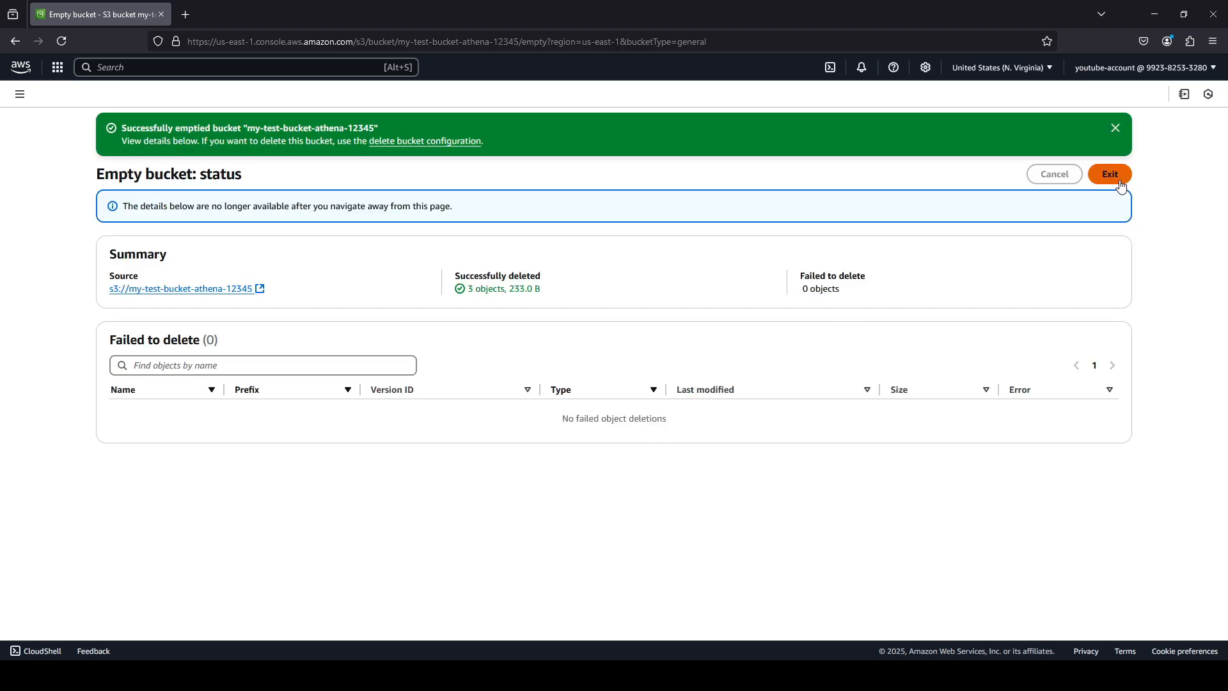
left_click(1110, 174)
- Delete the emptied bucket, entering my-test-bucket-athena-12345 as the confirmation name
left_click(123, 333)
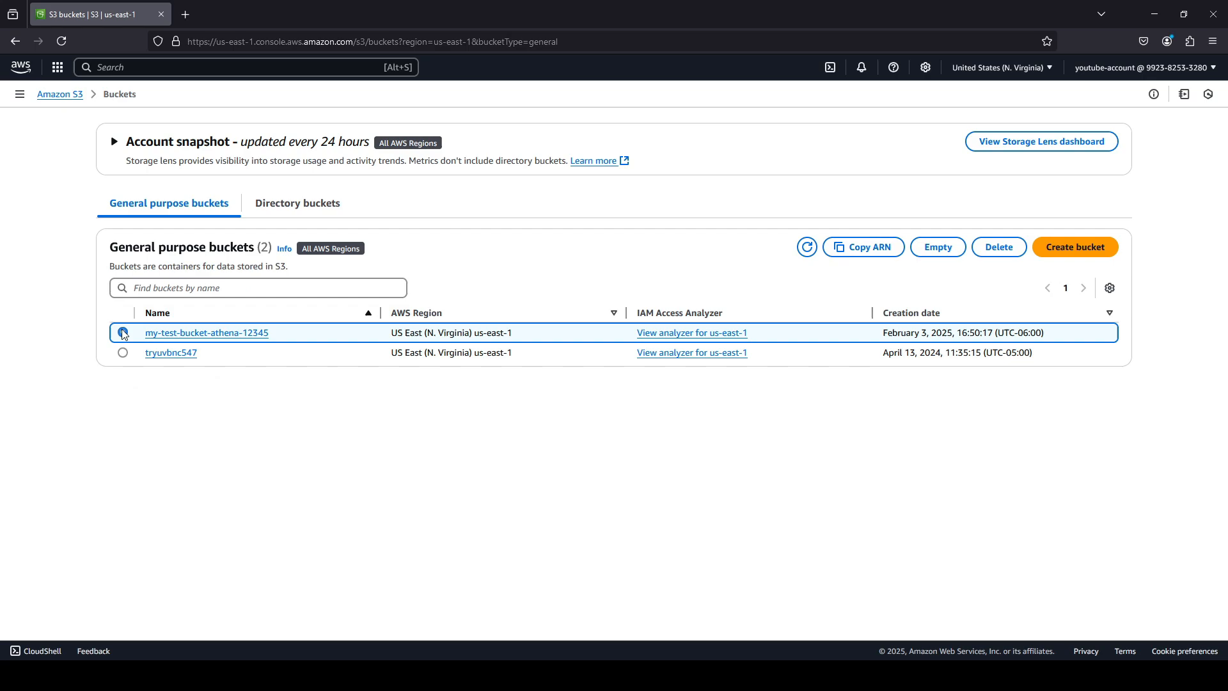
left_click(993, 252)
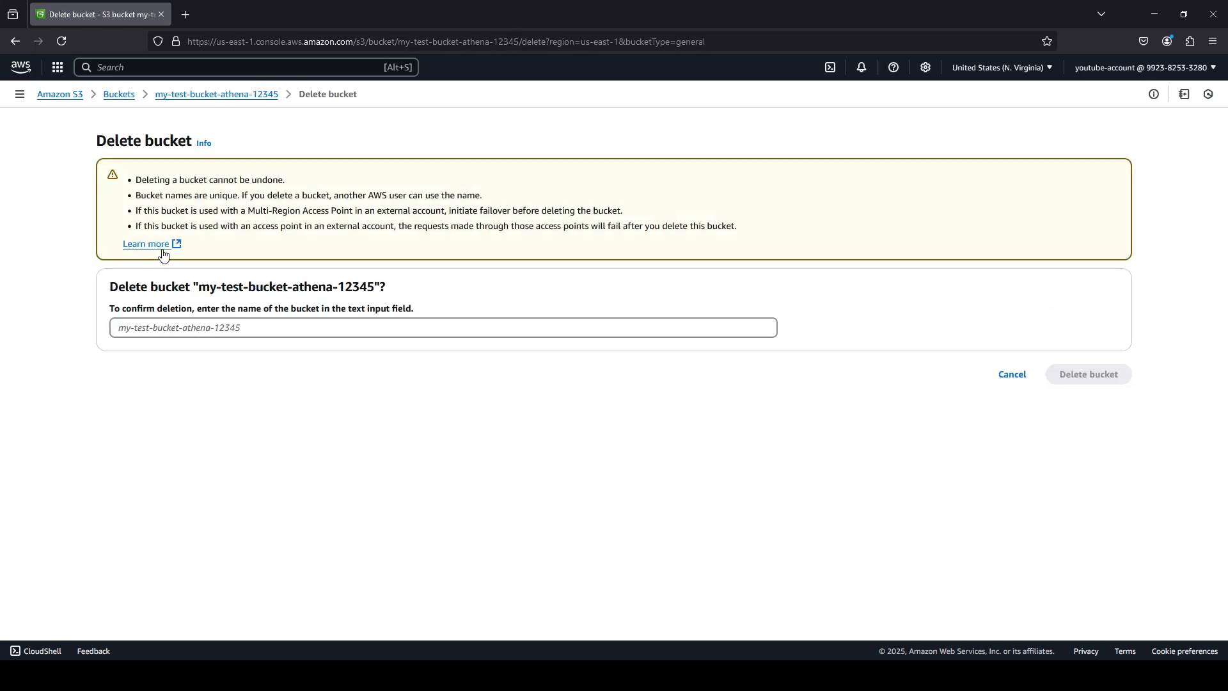
left_click_drag(200, 287, 373, 291)
key("ctrl+c")
left_click(306, 327)
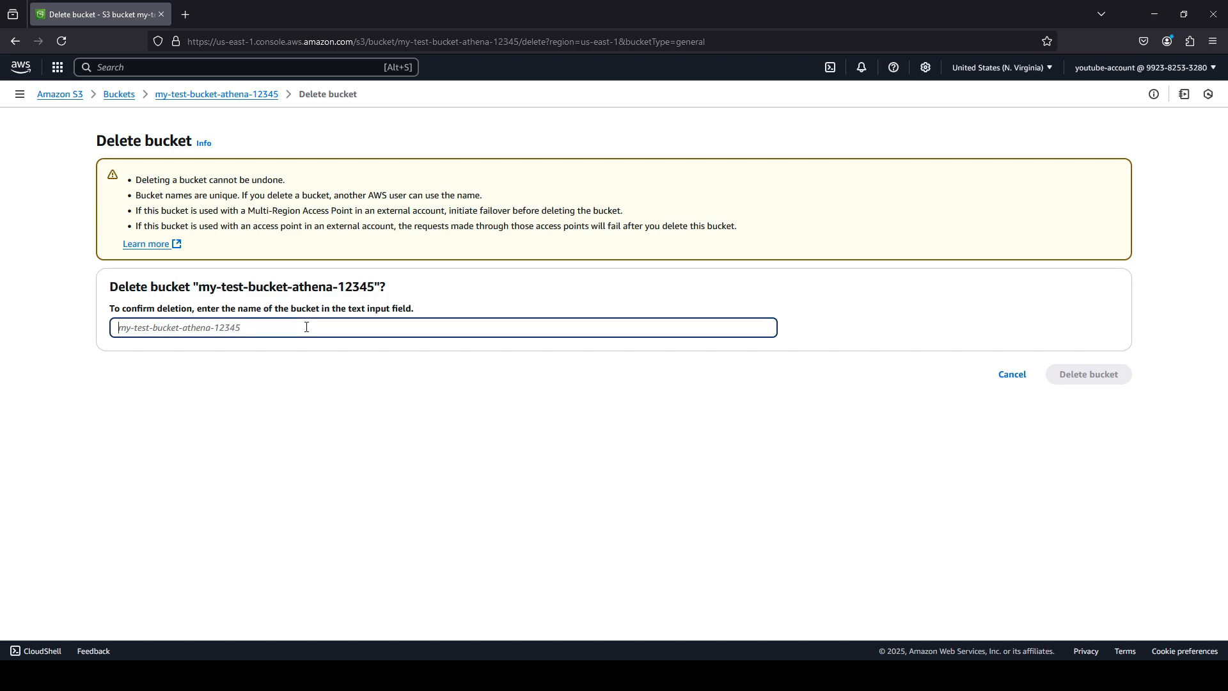
key("ctrl+v")
left_click(1104, 379)
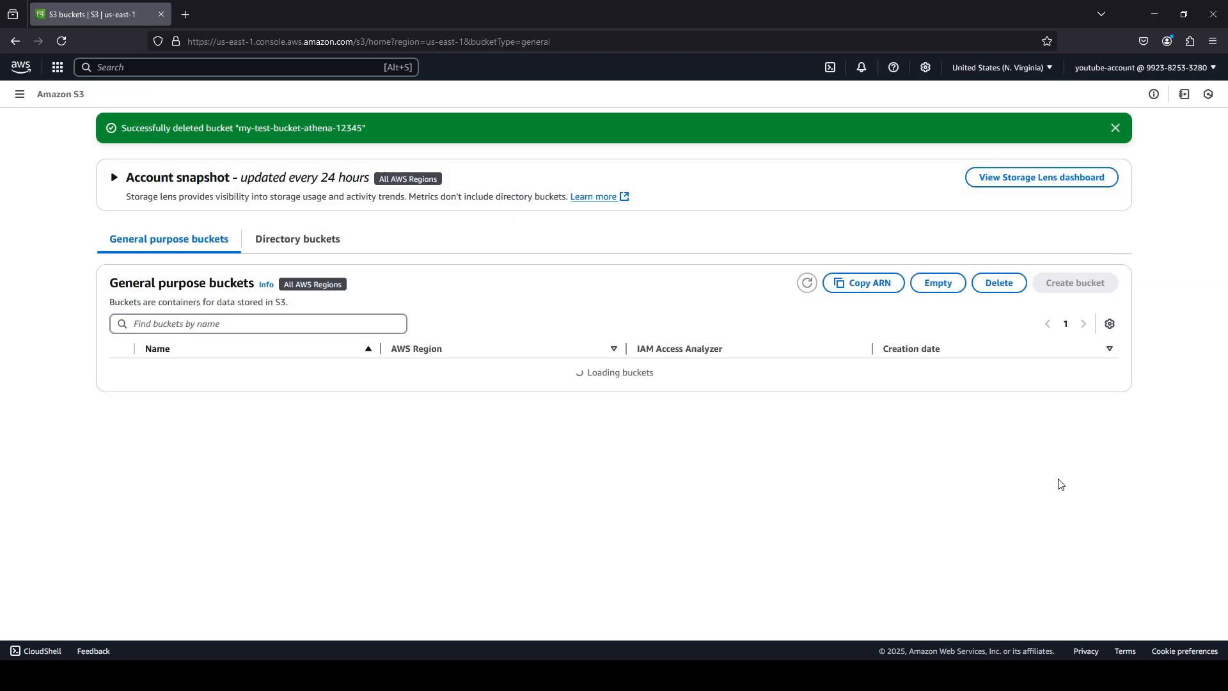